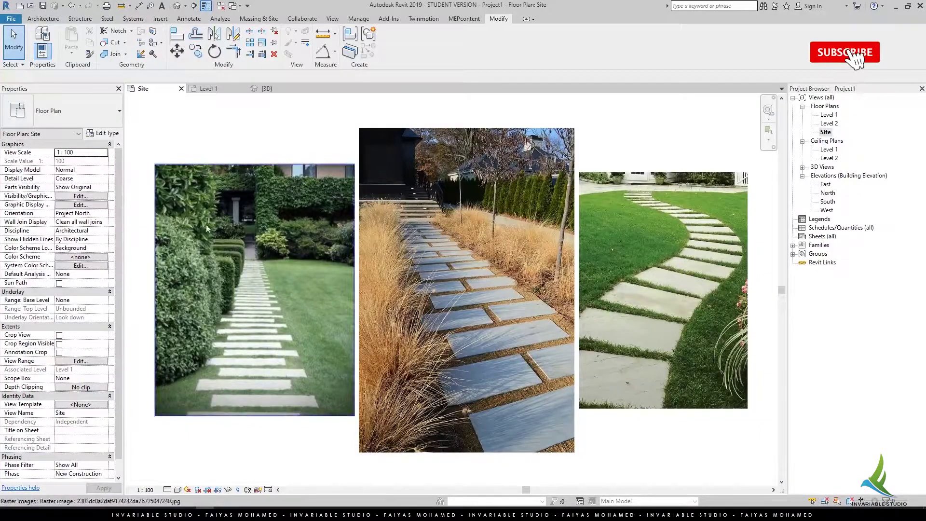
Switch from the Site plan with the path photos to the empty Level 1 floor plan.
click(214, 91)
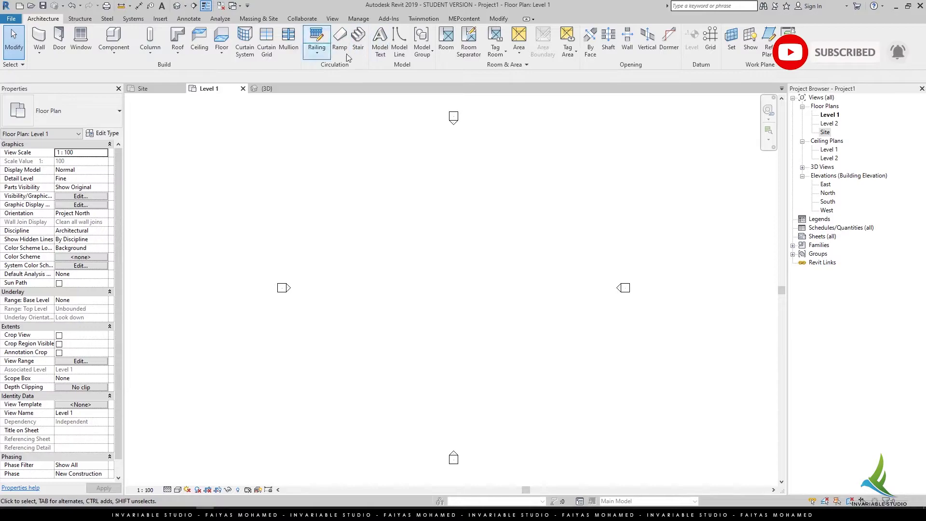
Sketch a straight 10000 mm railing path on Level 1.
click(316, 42)
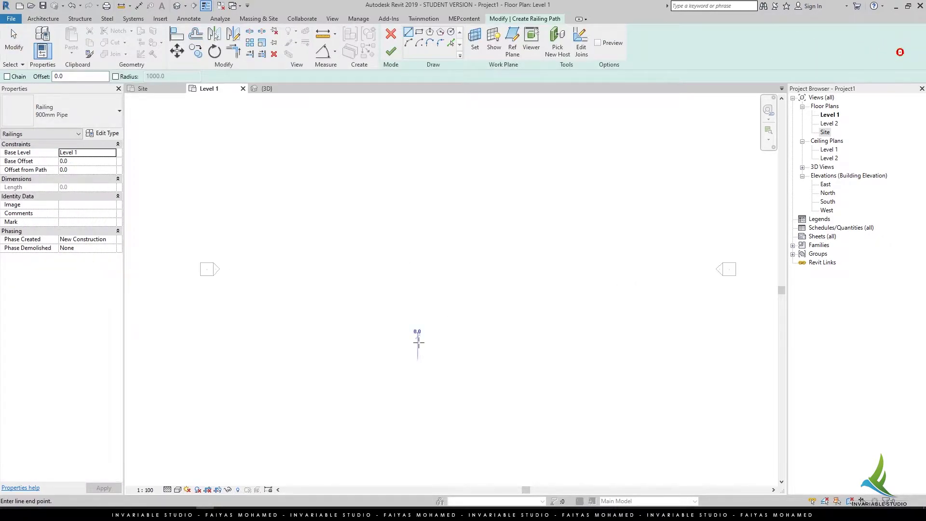
text(10m)
key(Return)
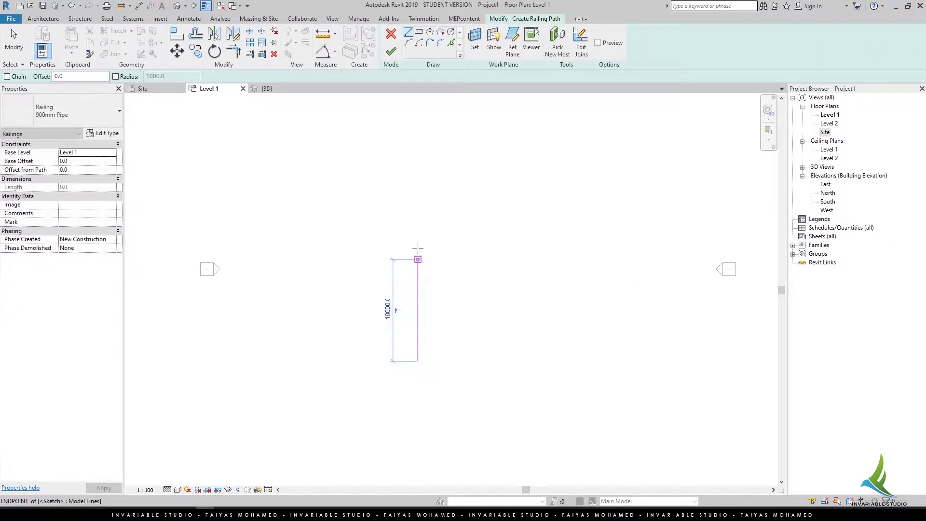
key(Escape)
key(Escape)
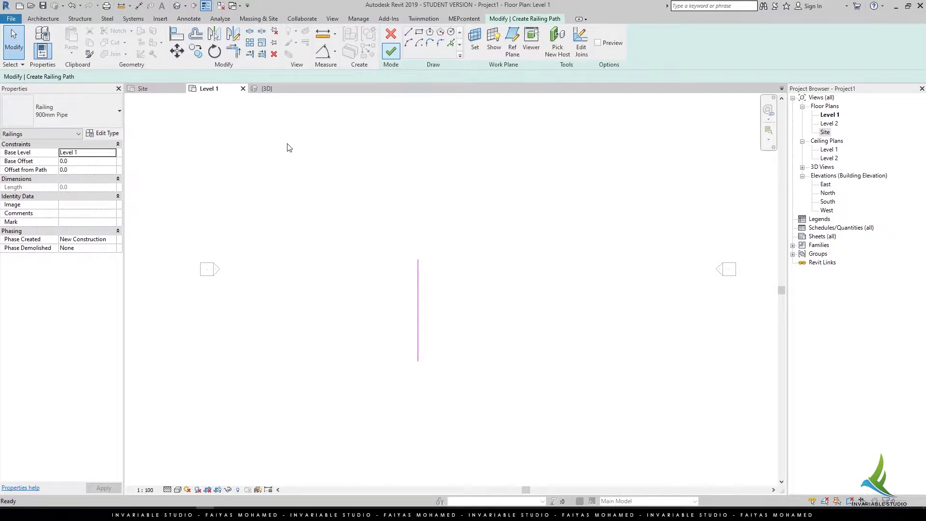
Hide the elevation markers by category and zoom to fit the railing.
scroll(382, 300, down, 2)
click(266, 278)
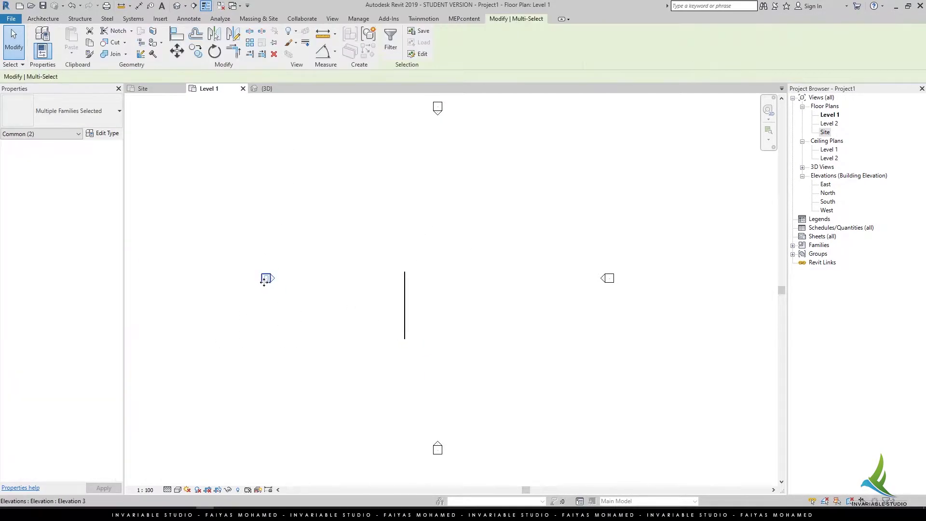
right_click(265, 279)
click(391, 337)
key(z)
key(f)
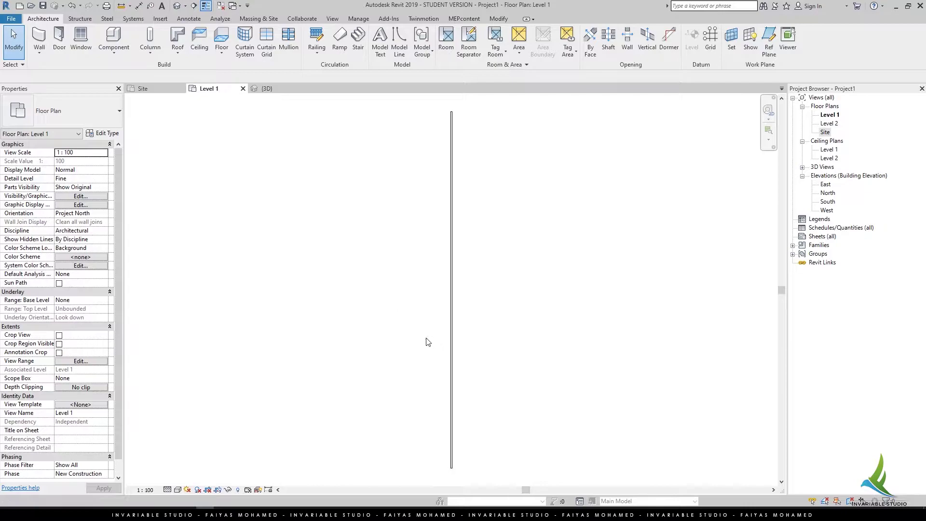
Show the railing in the {3D} view with the Shaded visual style.
click(267, 88)
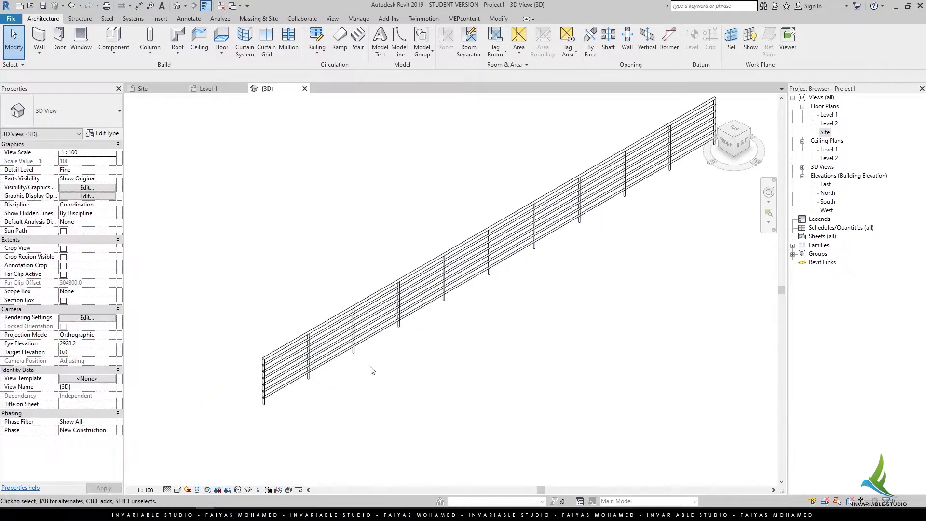
click(177, 490)
click(197, 460)
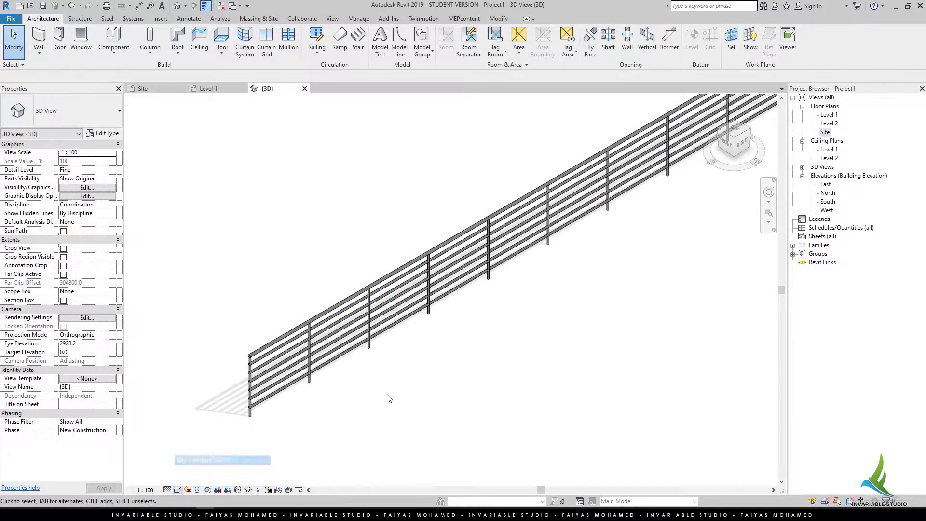
scroll(258, 368, up, 3)
scroll(257, 369, down, 2)
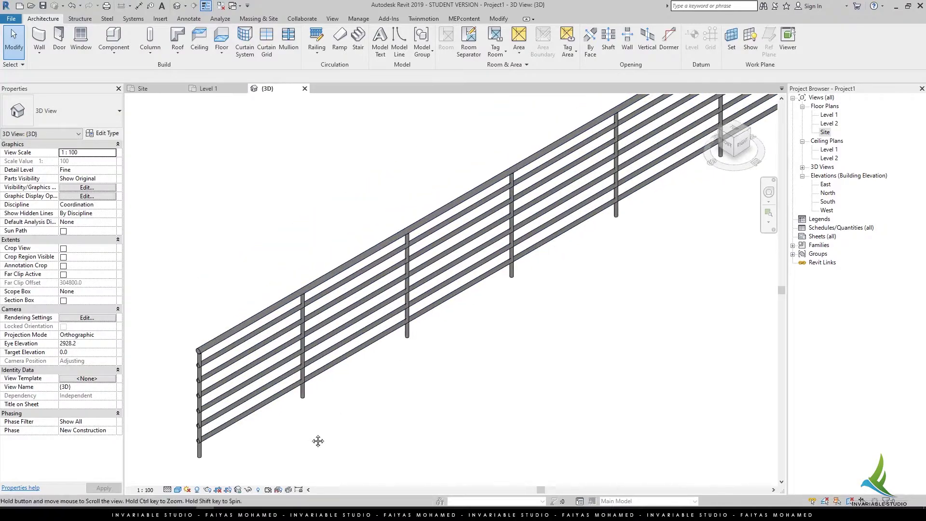
Select the railing and review its 900mm Pipe type properties.
click(341, 392)
scroll(341, 392, down, 2)
scroll(352, 429, down, 2)
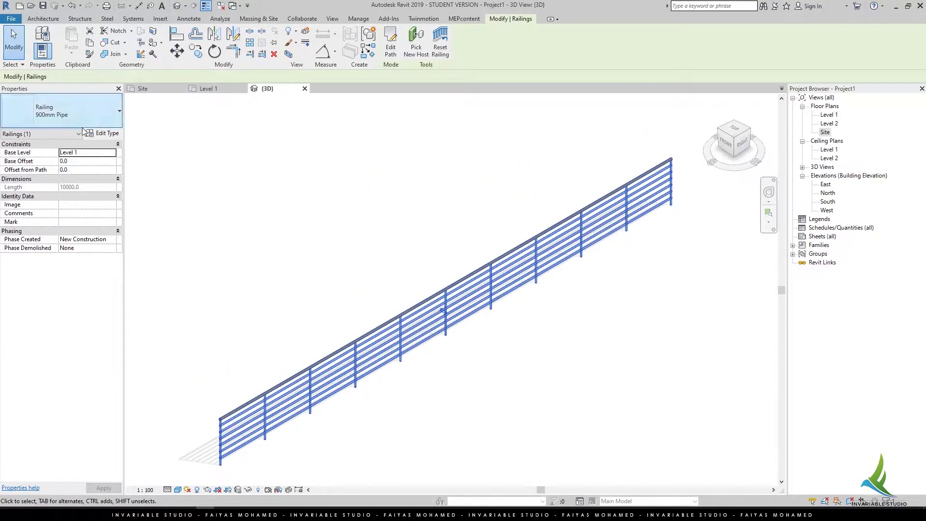
click(107, 134)
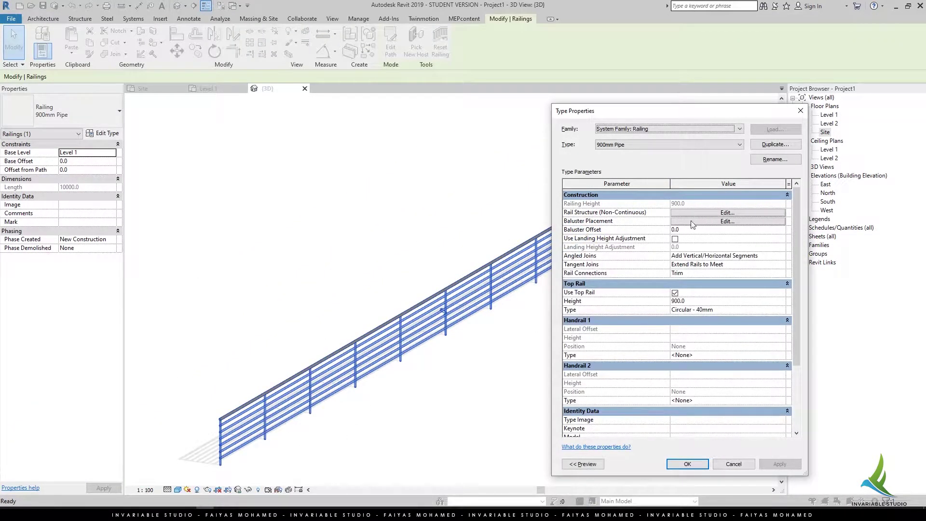
click(733, 463)
click(10, 18)
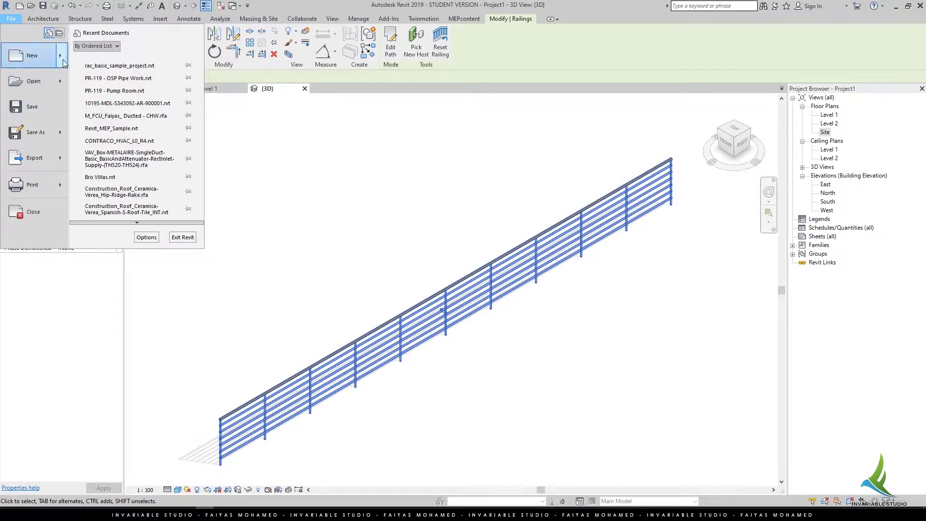
Create a new family from Metric Baluster.rft and open its Ref. Level plan.
mouse_move(33, 56)
click(114, 88)
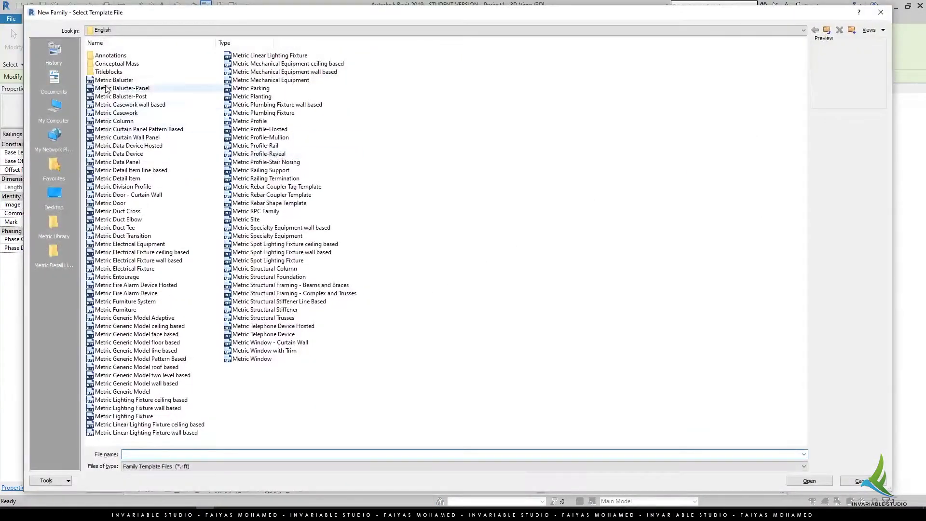
click(112, 80)
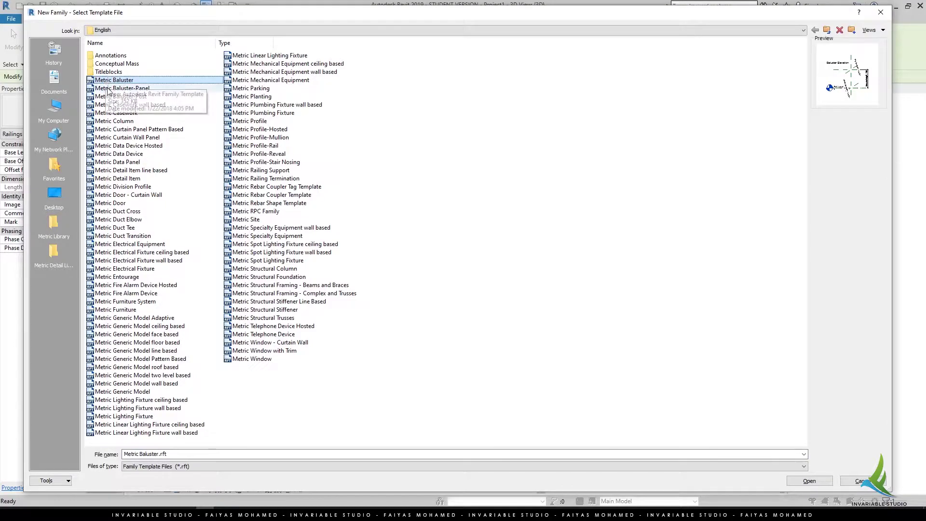
click(108, 88)
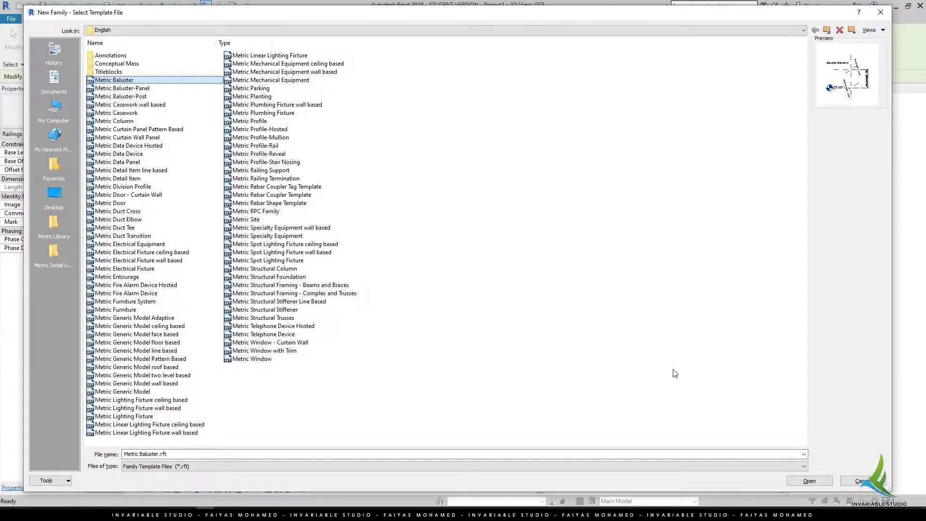
click(810, 482)
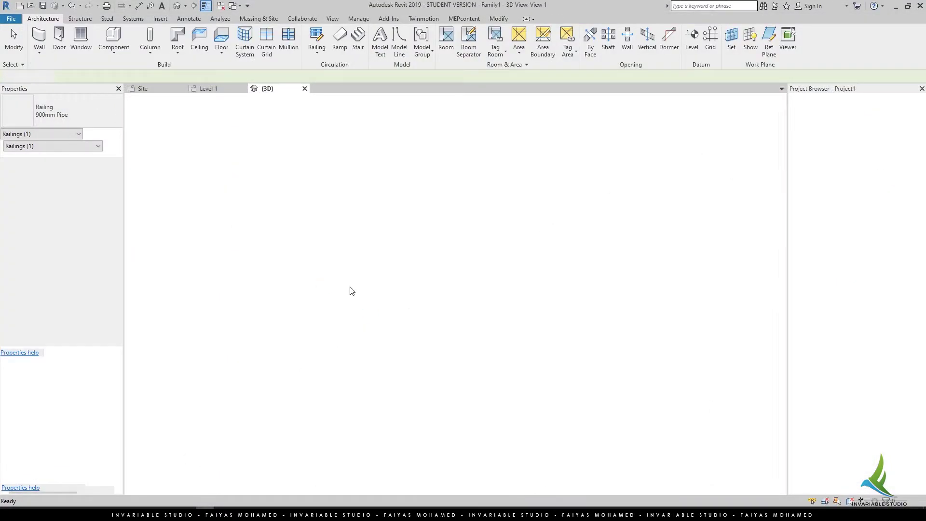
double_click(830, 115)
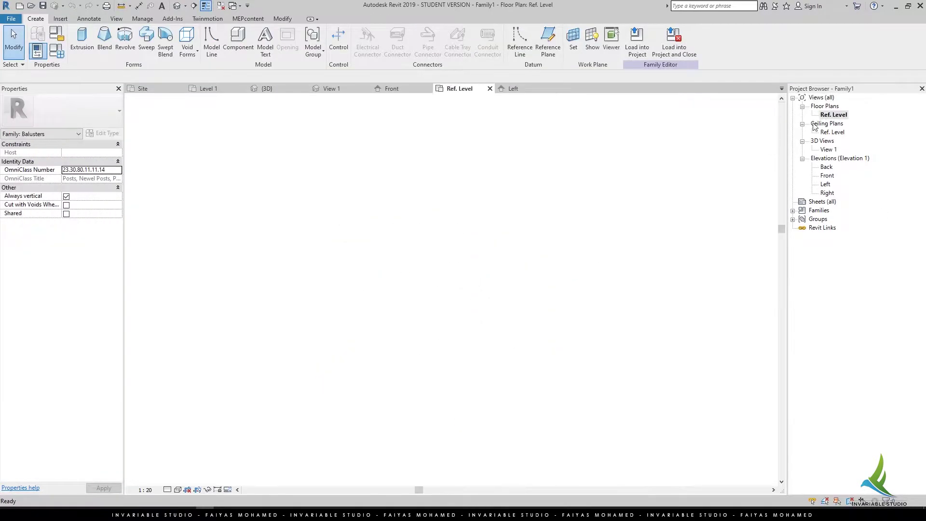
Sketch a rectangle for the extrusion around the reference planes.
click(82, 39)
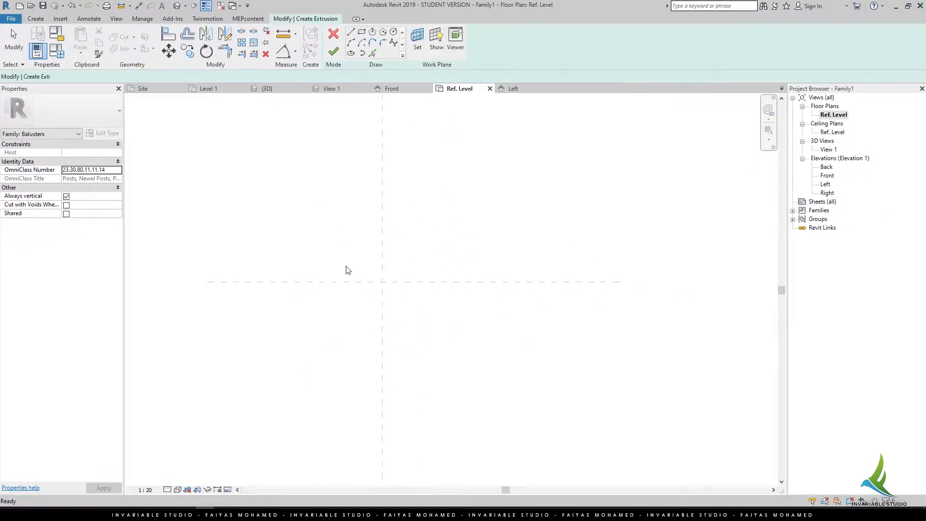
click(337, 240)
click(362, 32)
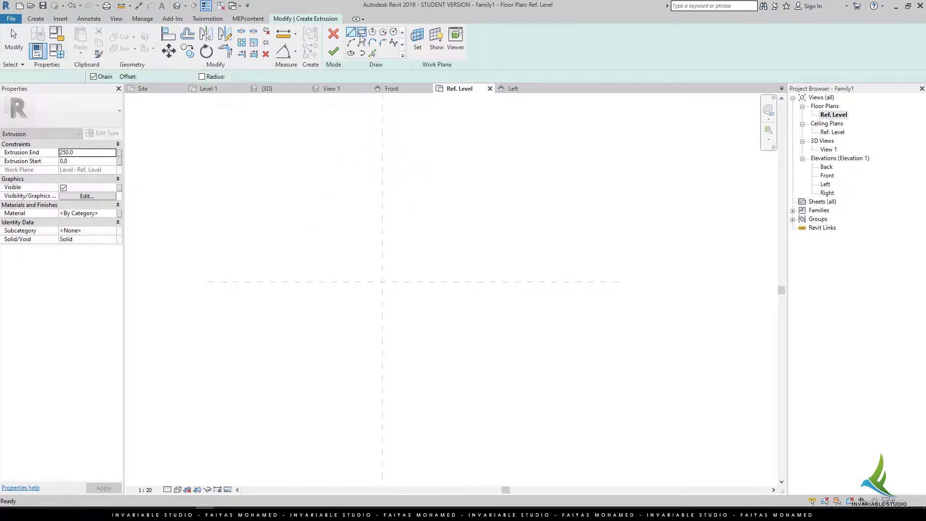
click(292, 247)
click(481, 313)
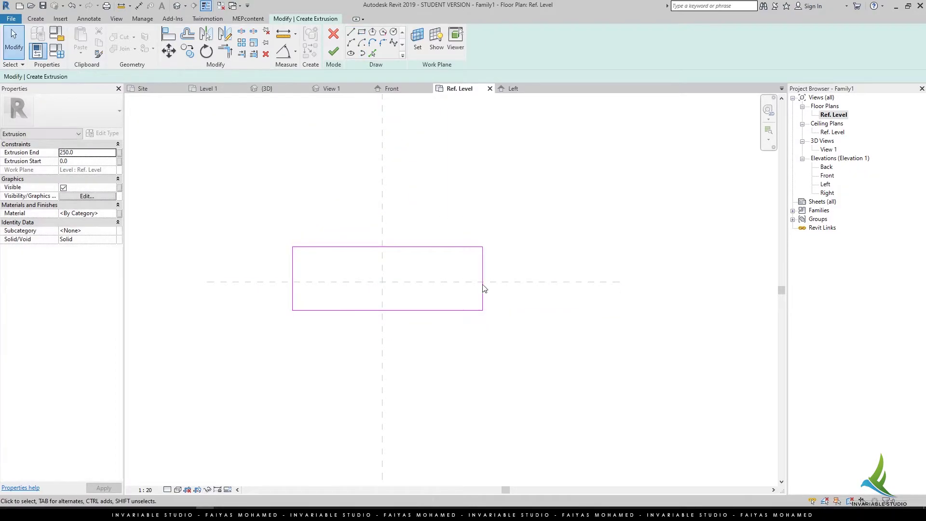
Add an EQ dimension across the horizontal reference plane and set the view scale to 1:5.
key(d)
key(i)
click(472, 282)
click(477, 310)
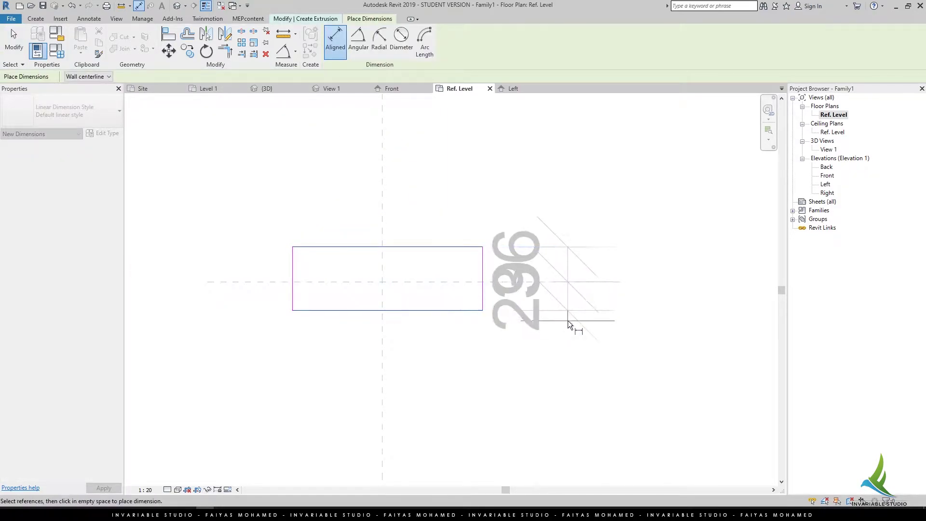
click(570, 313)
click(573, 270)
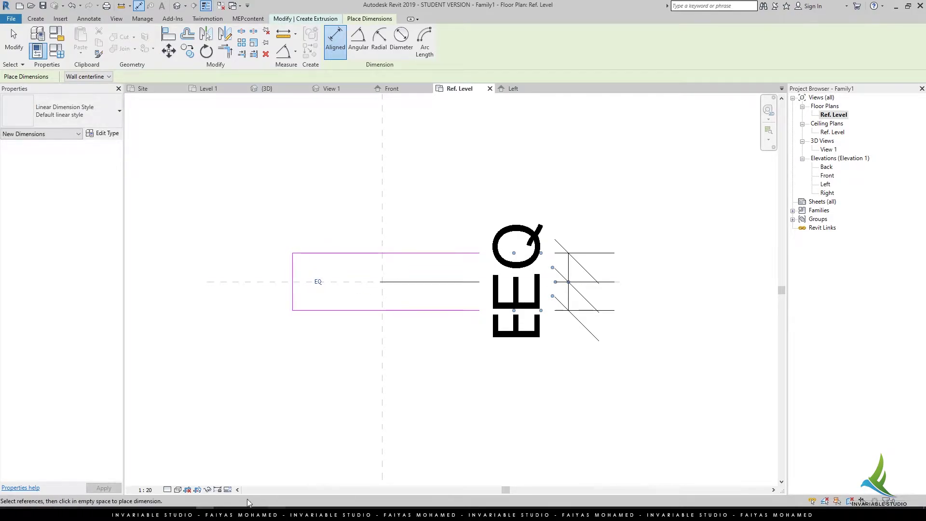
click(144, 490)
click(167, 372)
Add an EQ dimension across the vertical reference plane.
click(293, 265)
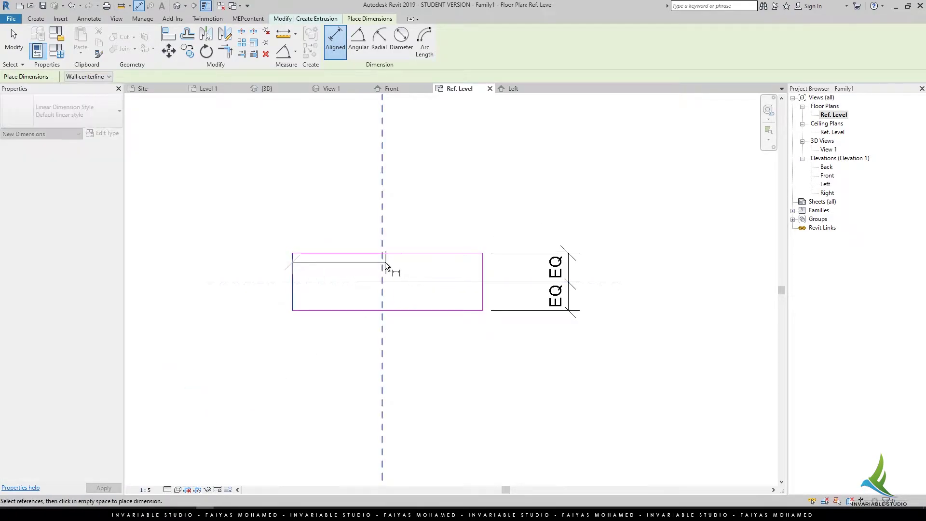
click(383, 261)
click(481, 253)
click(387, 149)
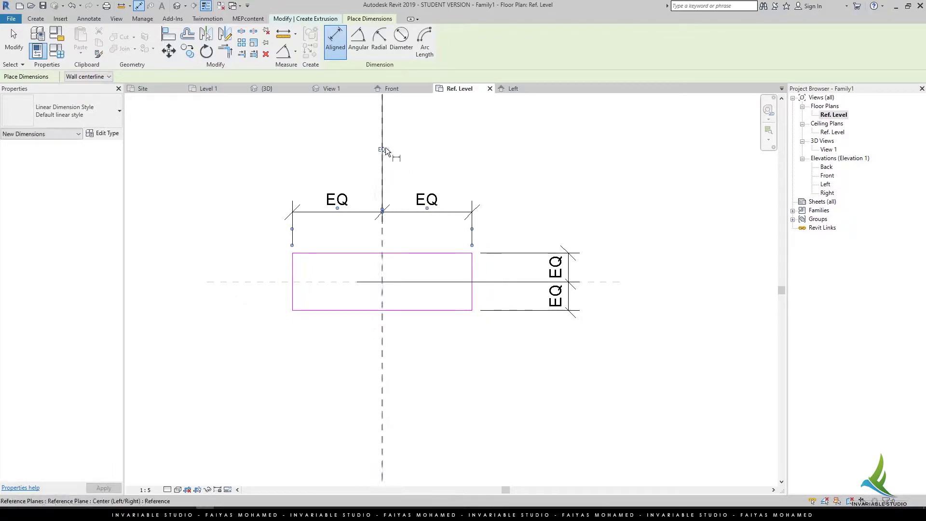
click(294, 268)
Add the overall 184 width and 59 depth dimensions.
click(475, 272)
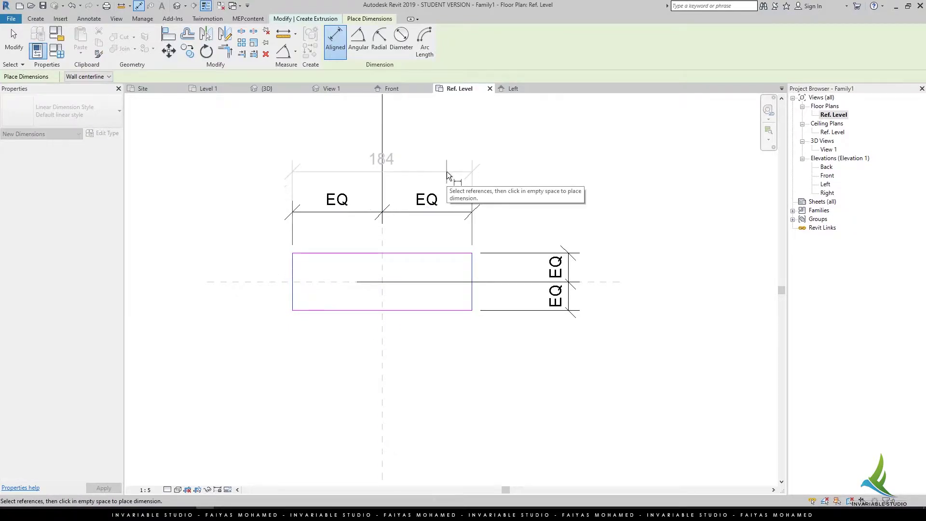
click(446, 171)
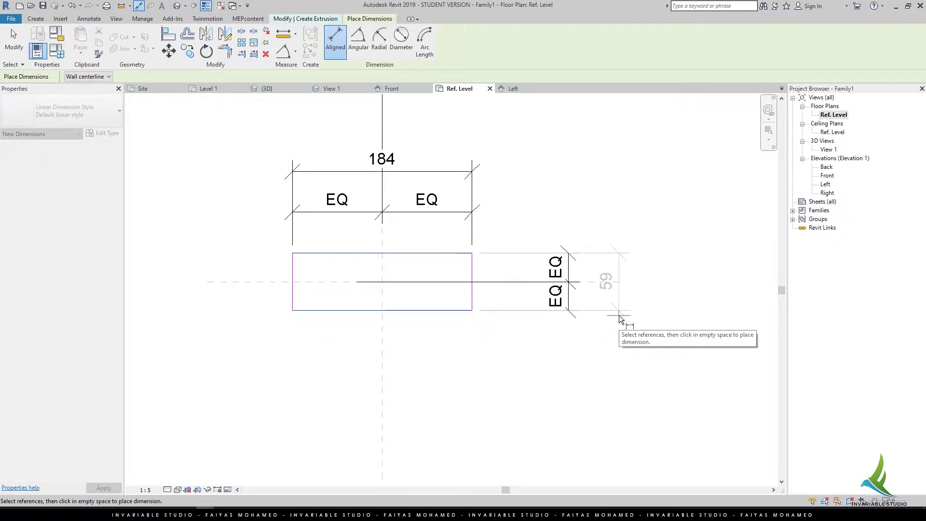
click(618, 314)
key(Escape)
key(Escape)
click(441, 171)
Label the 184 dimension with parameter L and the 59 dimension with parameter W.
click(428, 42)
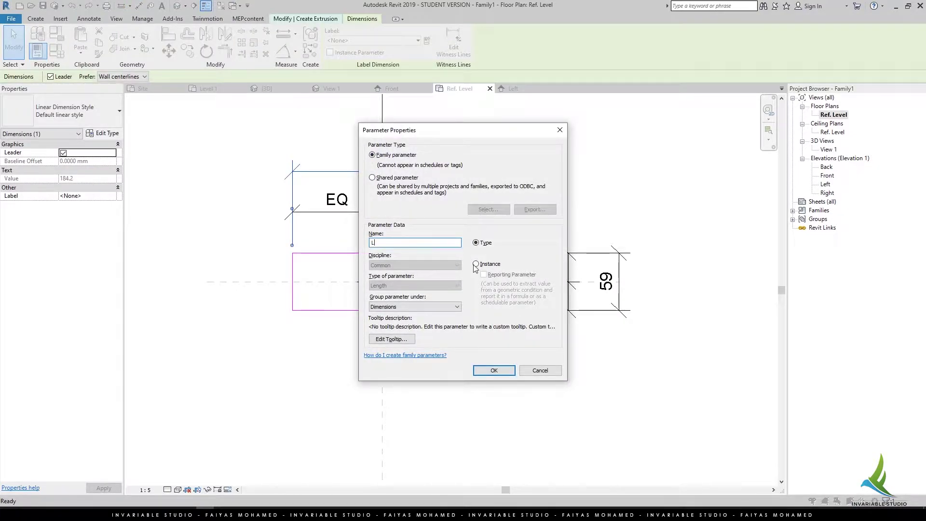
click(494, 370)
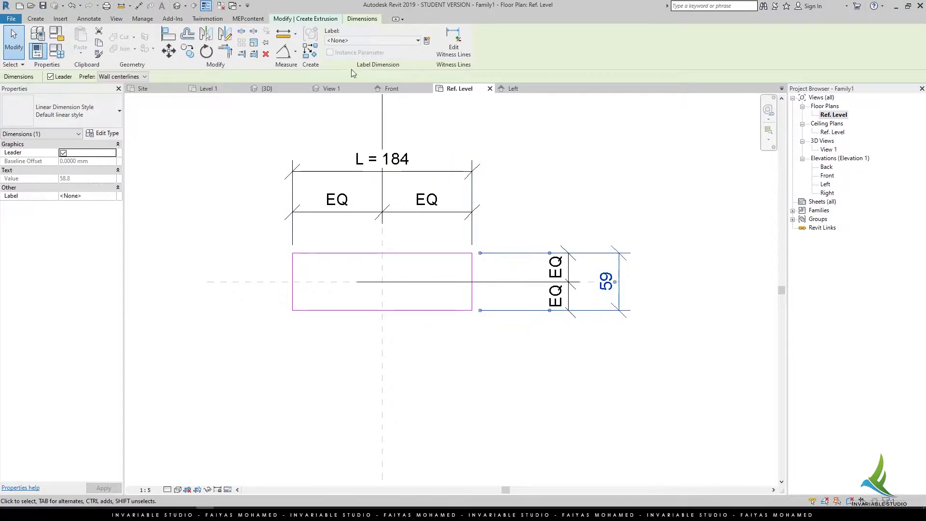
click(606, 282)
click(427, 42)
text(W)
click(482, 371)
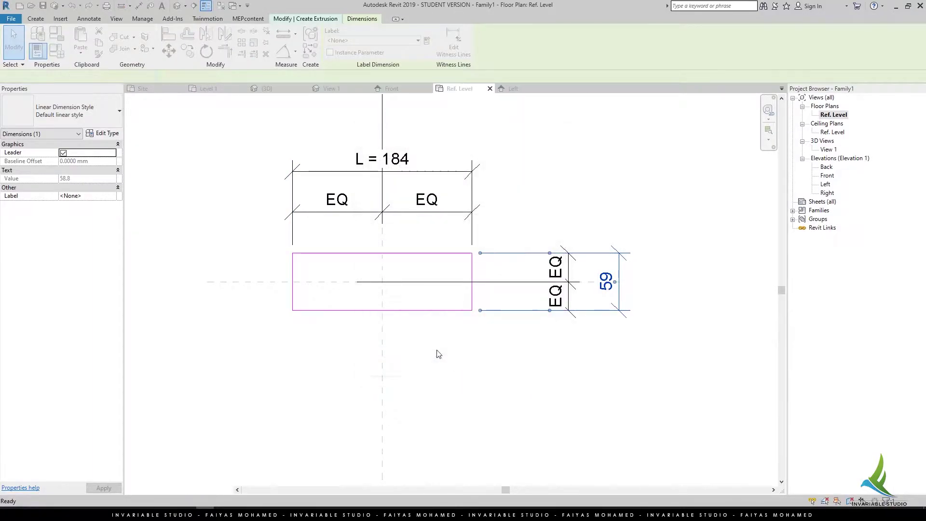
click(453, 320)
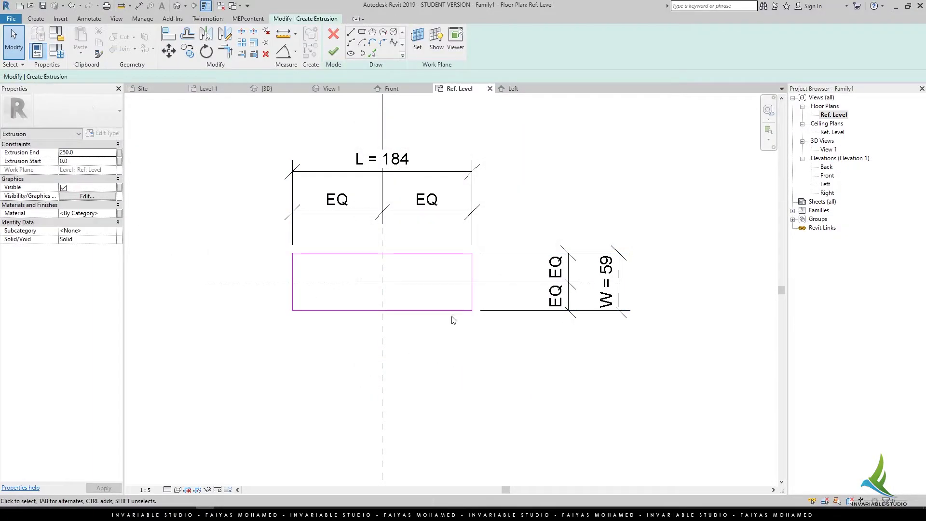
Set Extrusion End to 100 and tie it to a new Thick parameter.
click(106, 155)
text(100)
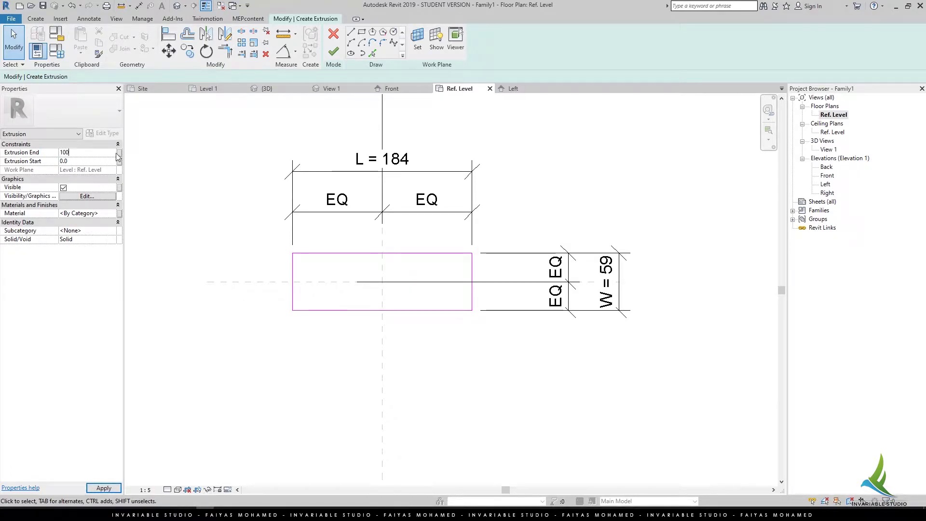
click(119, 153)
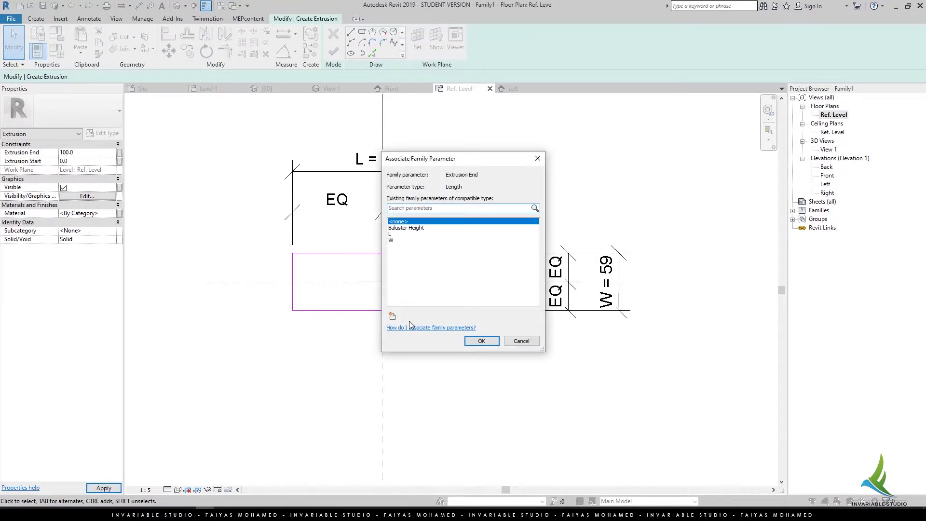
click(392, 316)
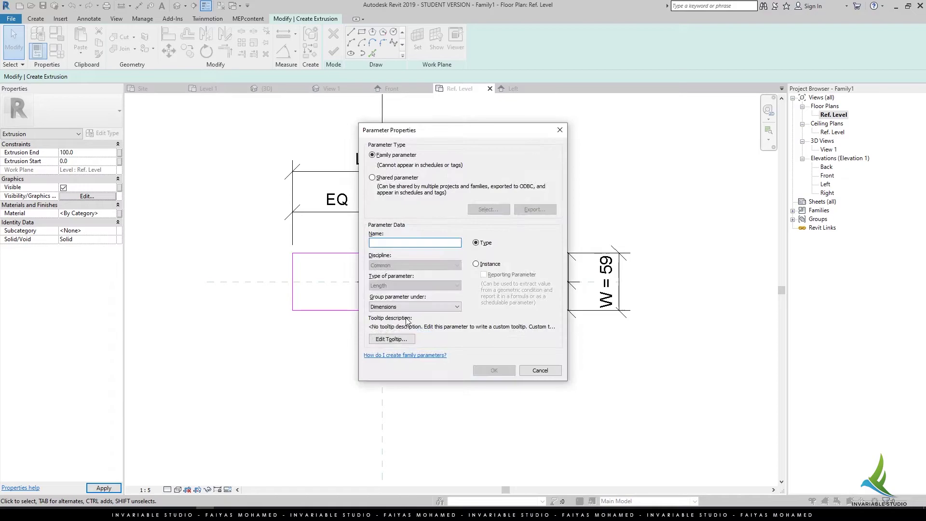
text(H)
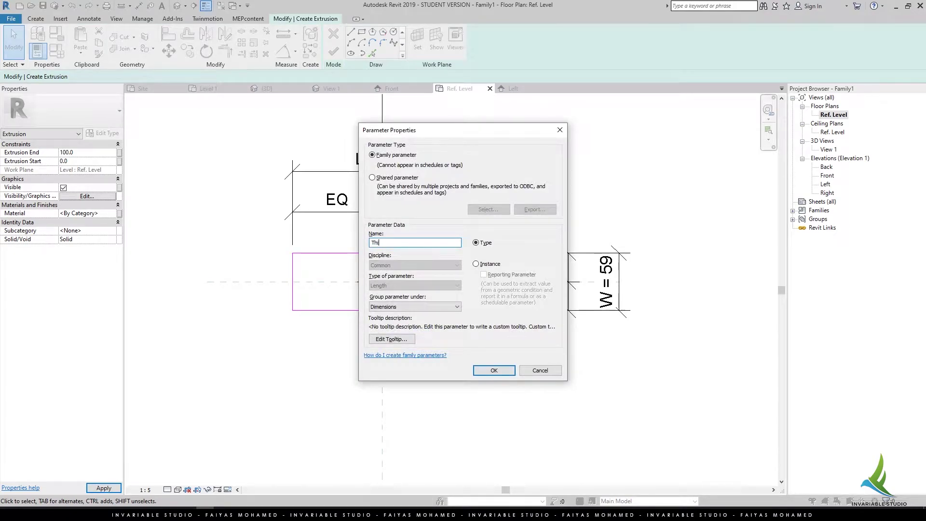
click(492, 374)
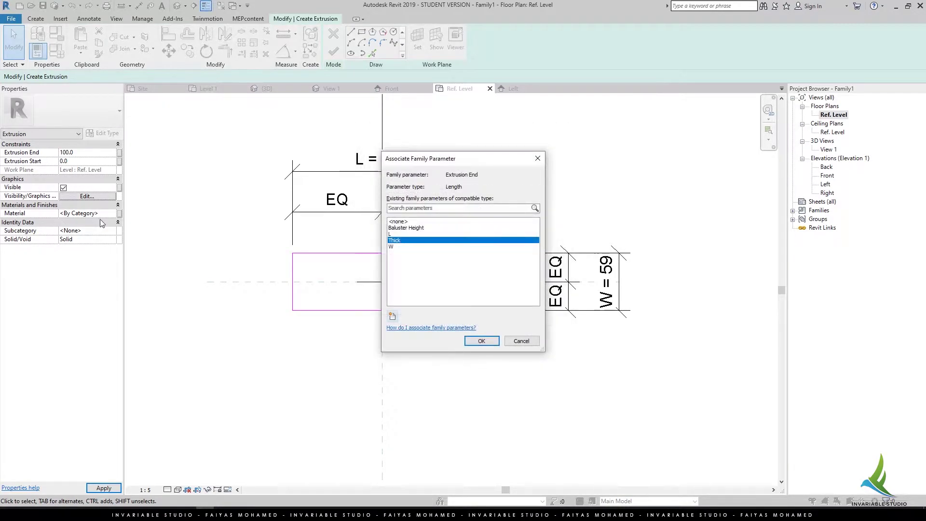
click(481, 341)
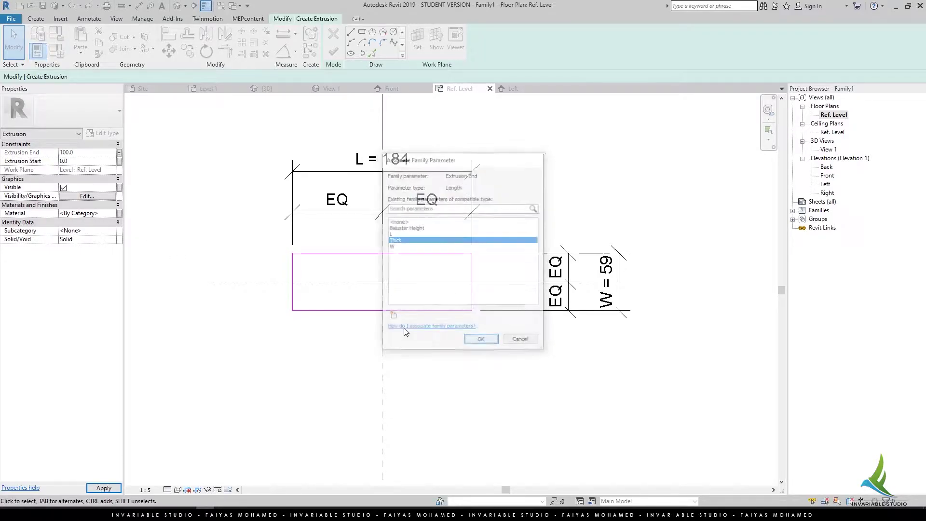
Tie the extrusion Material to a new Metarial parameter.
click(118, 213)
click(392, 316)
text(M)
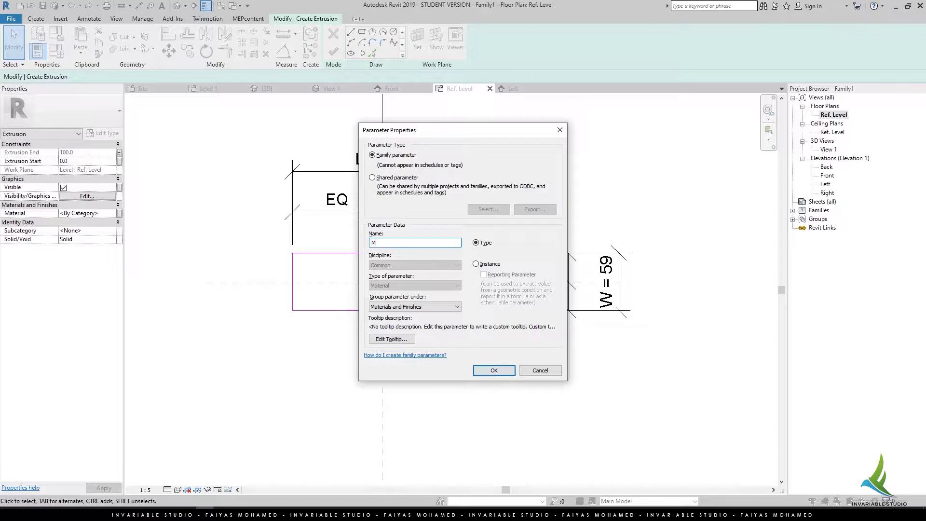
text(etarial)
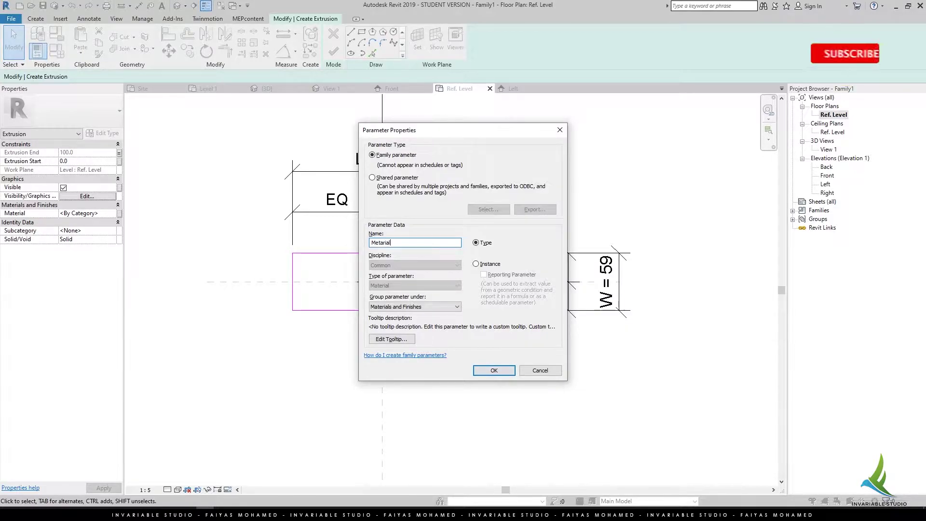
click(494, 369)
click(482, 340)
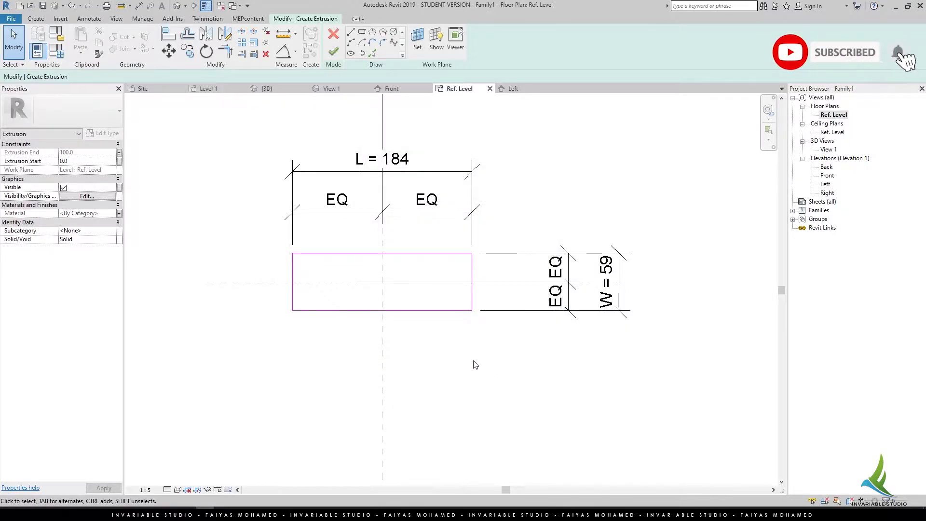
Set L to 600 and W to 300 in Family Types.
click(56, 51)
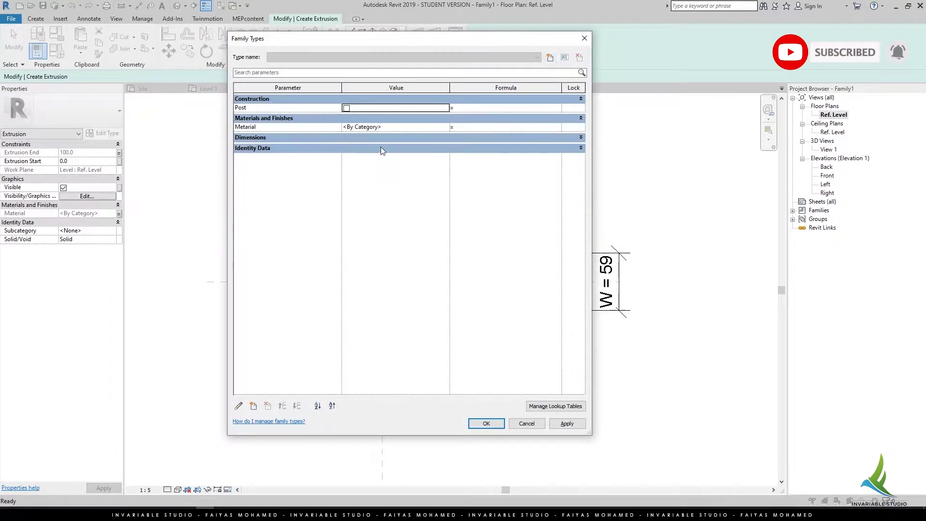
click(371, 145)
click(365, 198)
text(300)
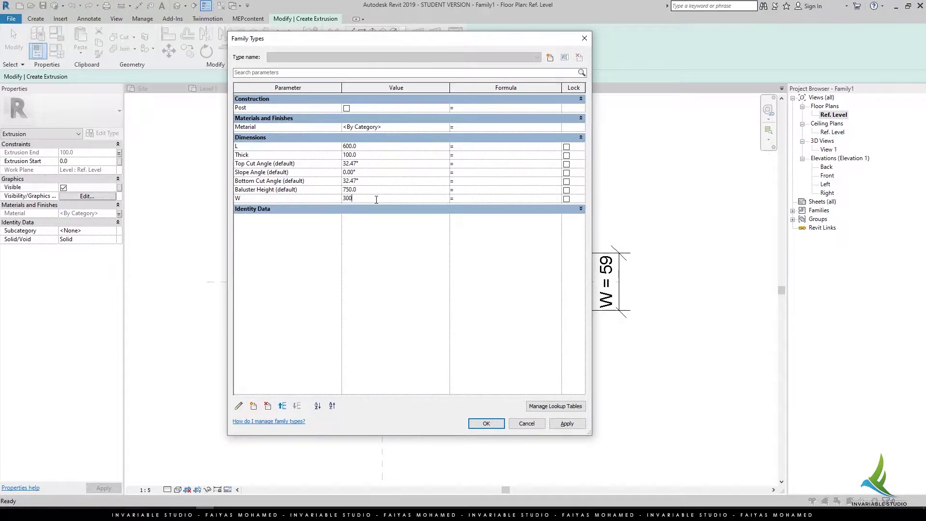
click(575, 423)
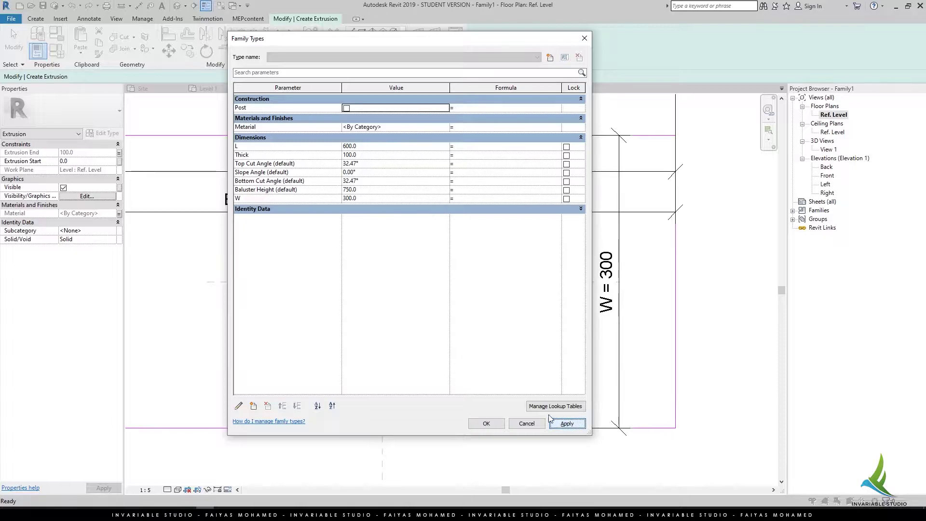
click(487, 424)
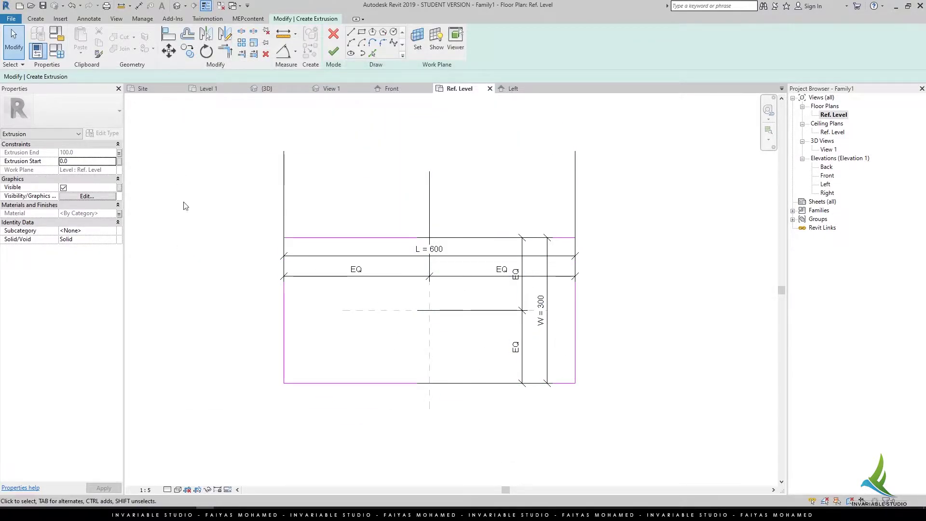
Change W to 100 and finish the extrusion.
click(56, 50)
click(403, 195)
text(100)
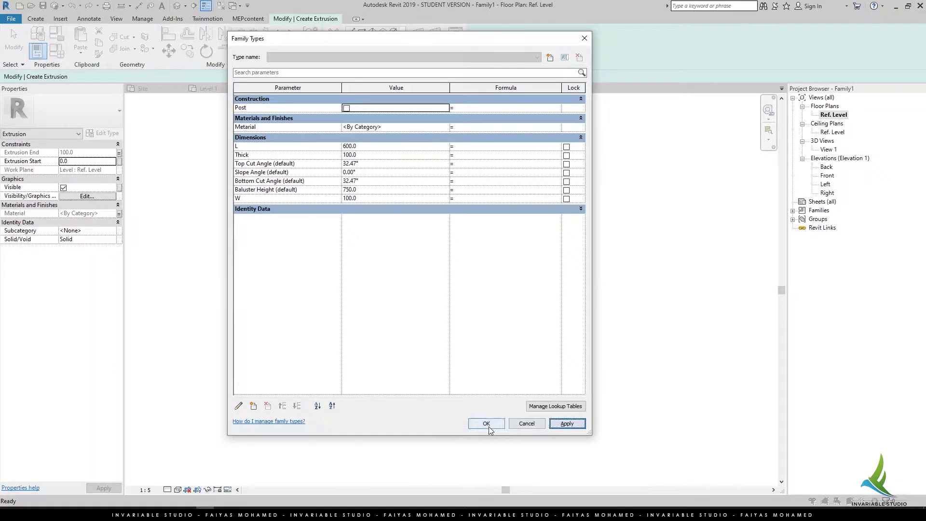
click(487, 423)
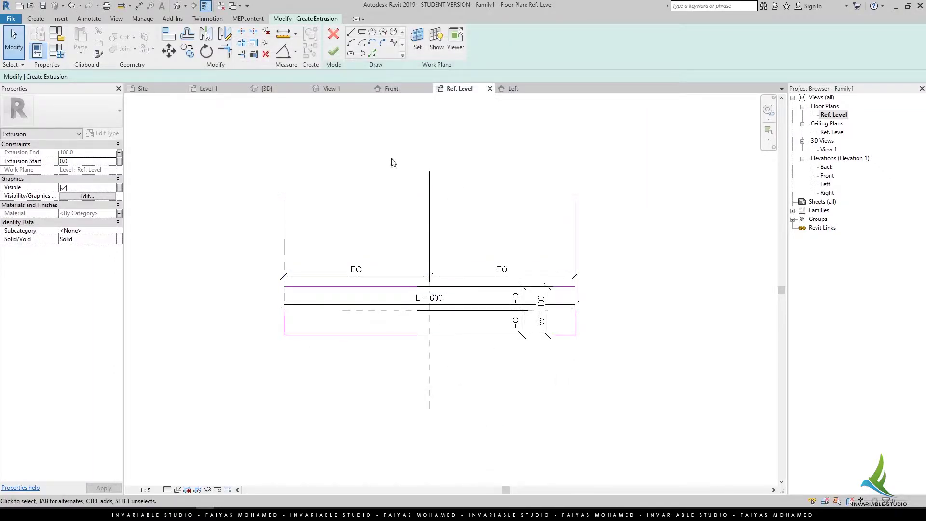
click(334, 53)
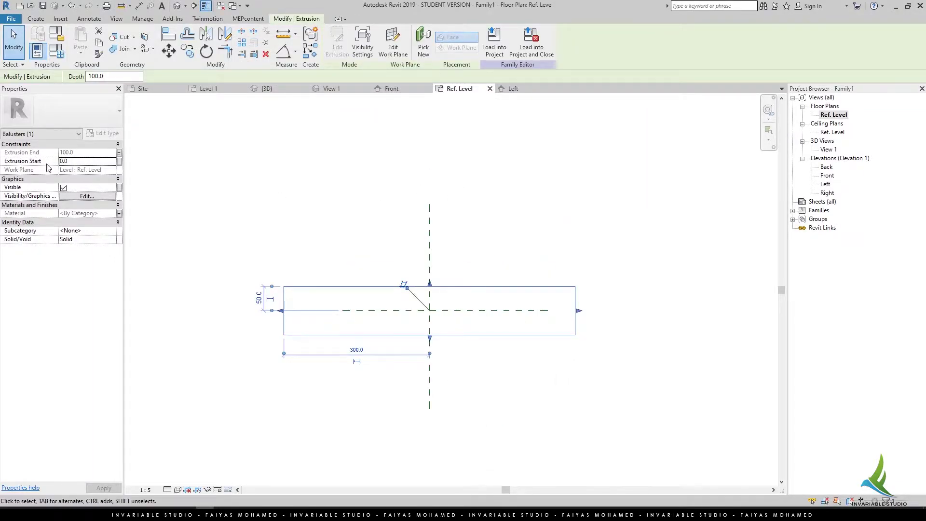
click(56, 50)
Duplicate the railing type as PV - 26 and turn off Use Top Rail.
click(361, 192)
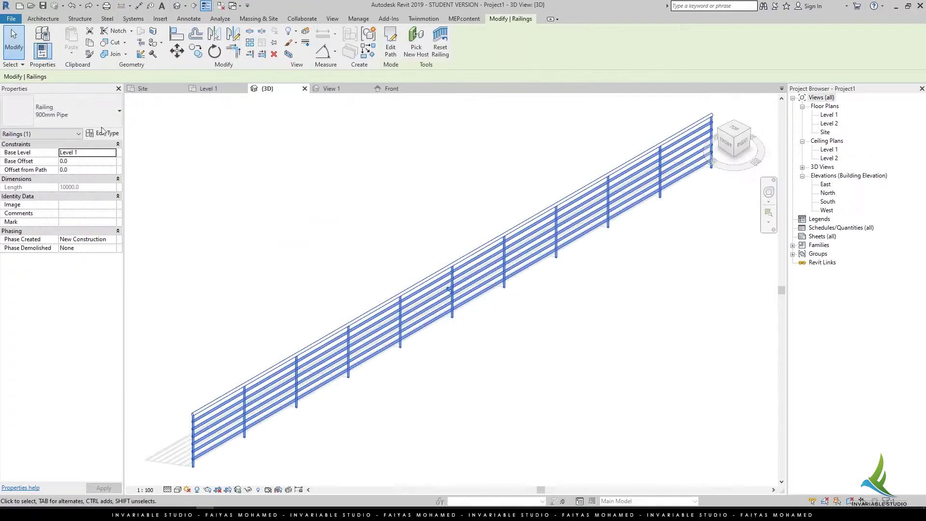
click(752, 132)
text(PV - 26)
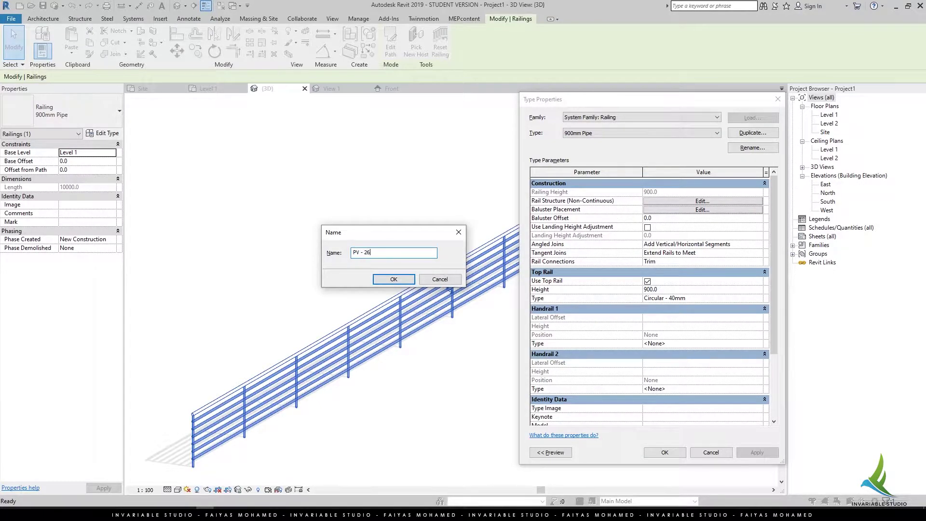
click(393, 281)
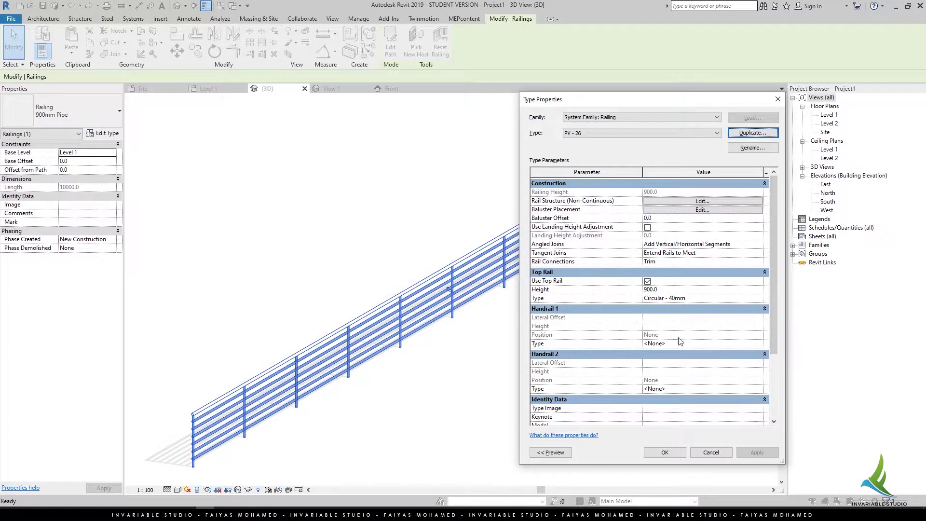
click(647, 281)
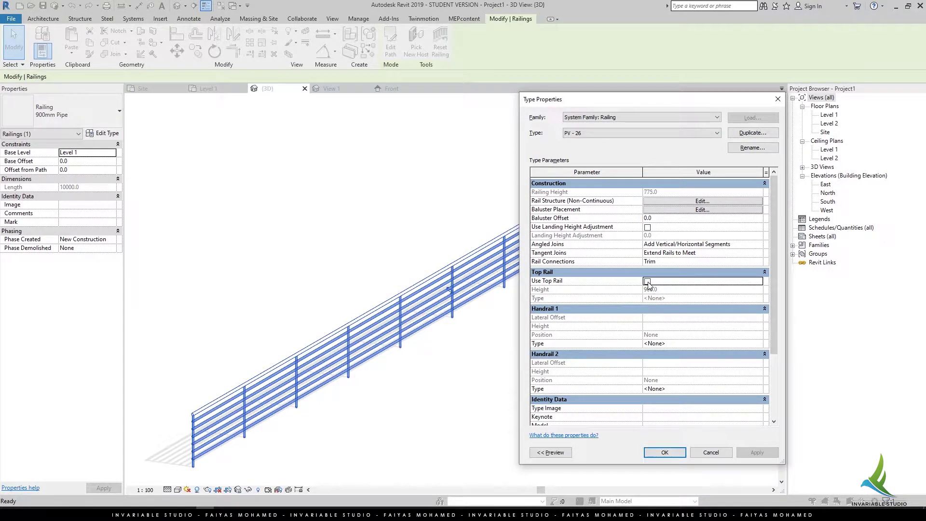
Review the rail structure, cancelling the Rail 1 deletion and leaving rails unchanged.
click(673, 201)
click(537, 164)
click(643, 343)
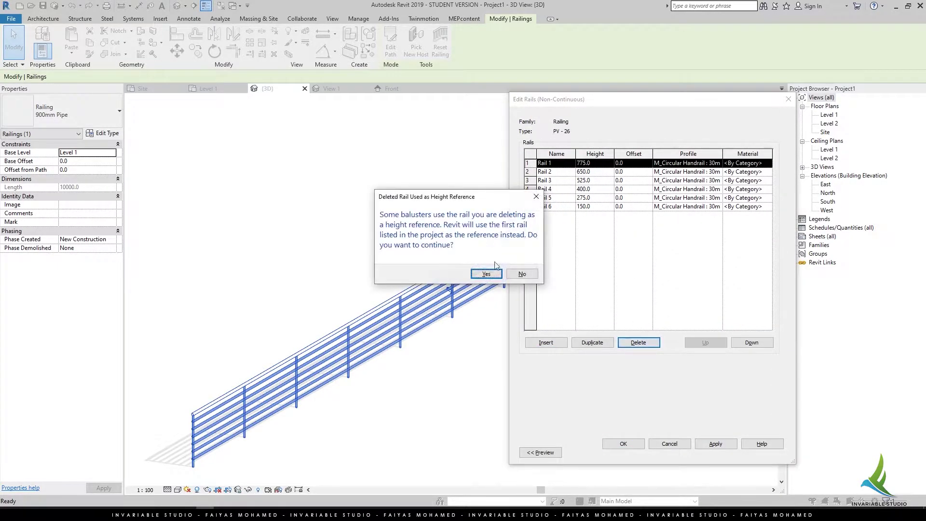
click(522, 273)
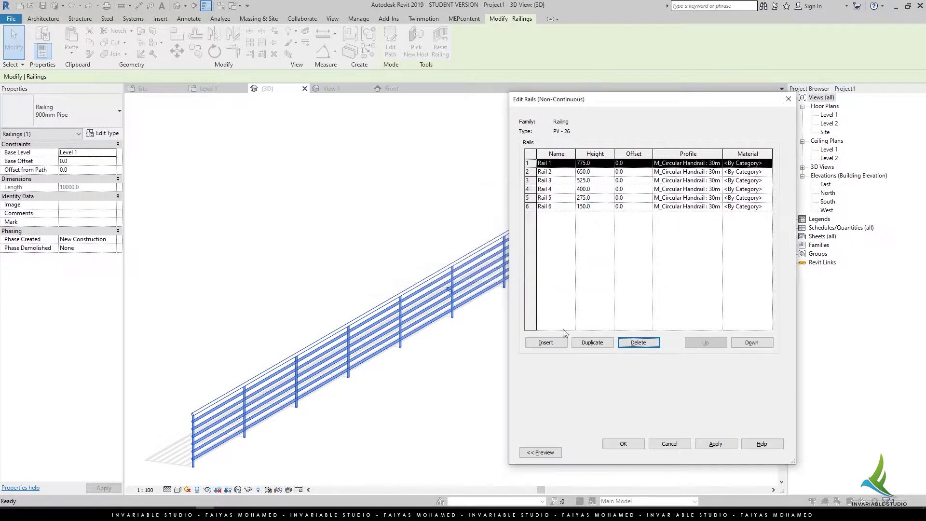
click(669, 443)
click(680, 210)
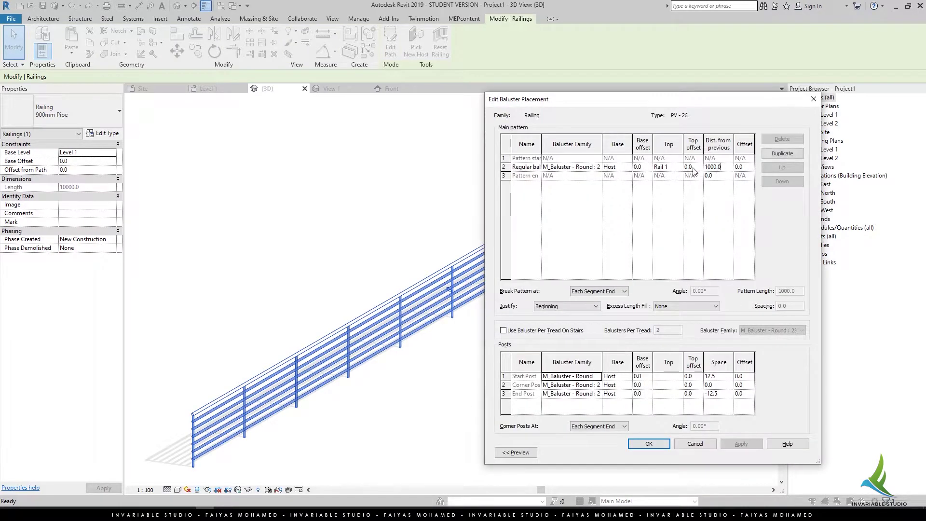
Attach the baluster tops to host and centre the baluster pattern.
click(677, 167)
text(600)
click(589, 308)
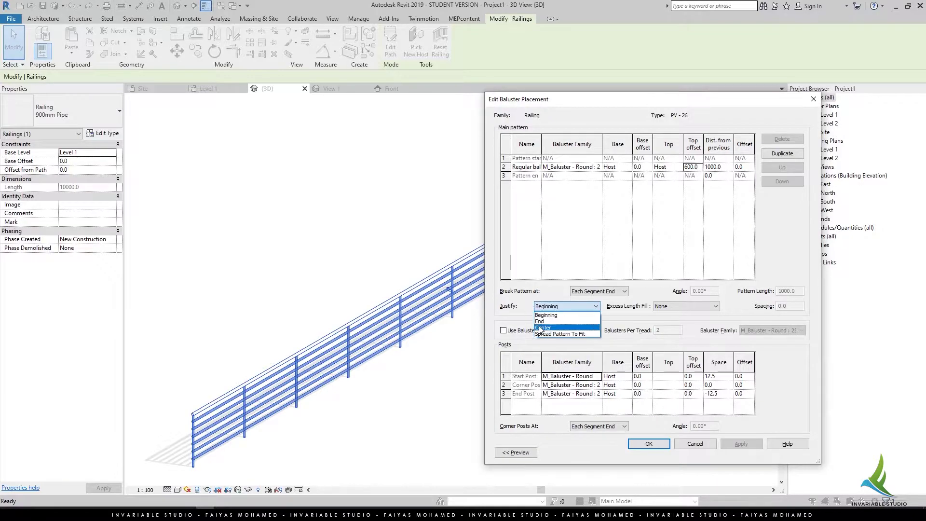
click(550, 321)
Set the start, corner and end posts to None in Baluster Placement.
click(583, 377)
scroll(556, 392, up, 2)
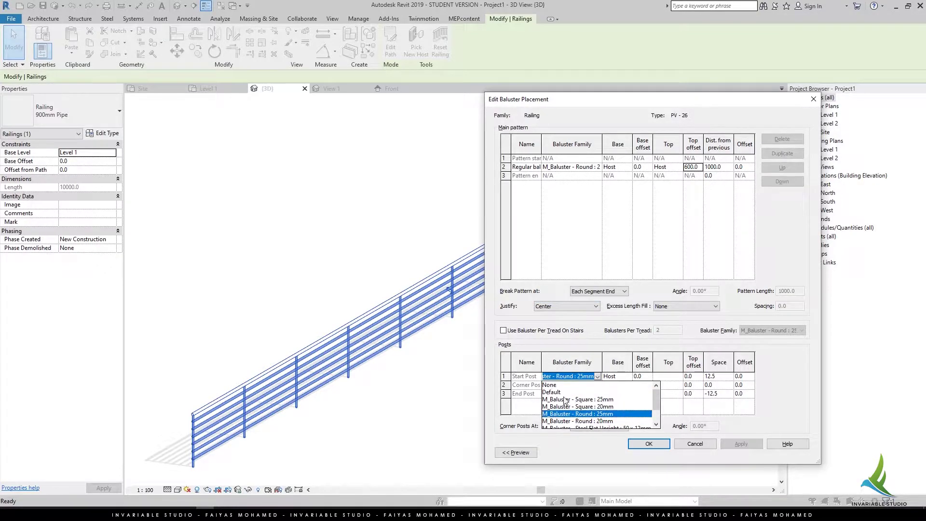
click(560, 385)
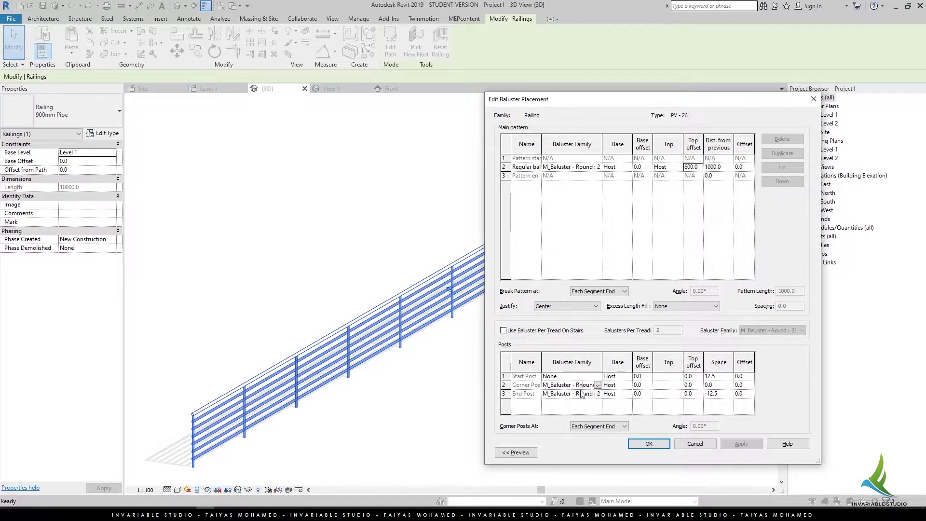
click(597, 384)
scroll(578, 395, up, 2)
click(560, 391)
click(589, 394)
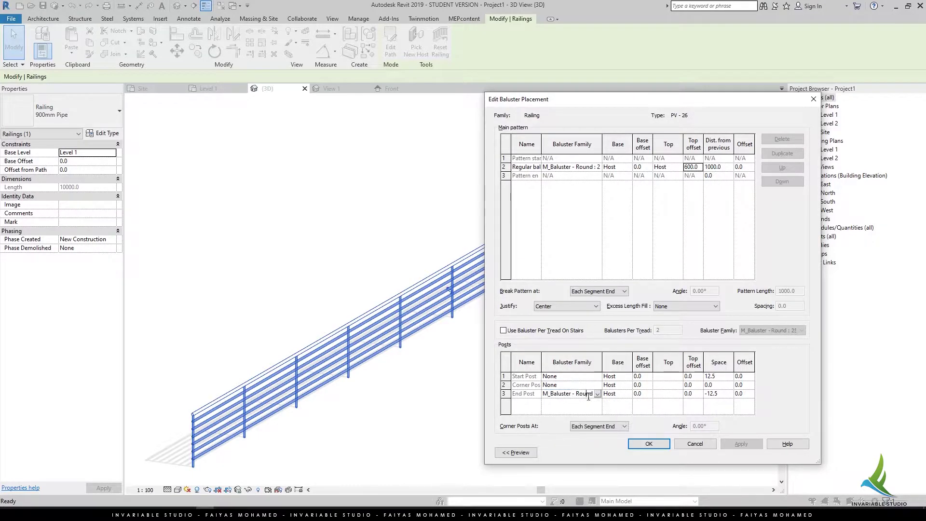
click(597, 395)
click(586, 413)
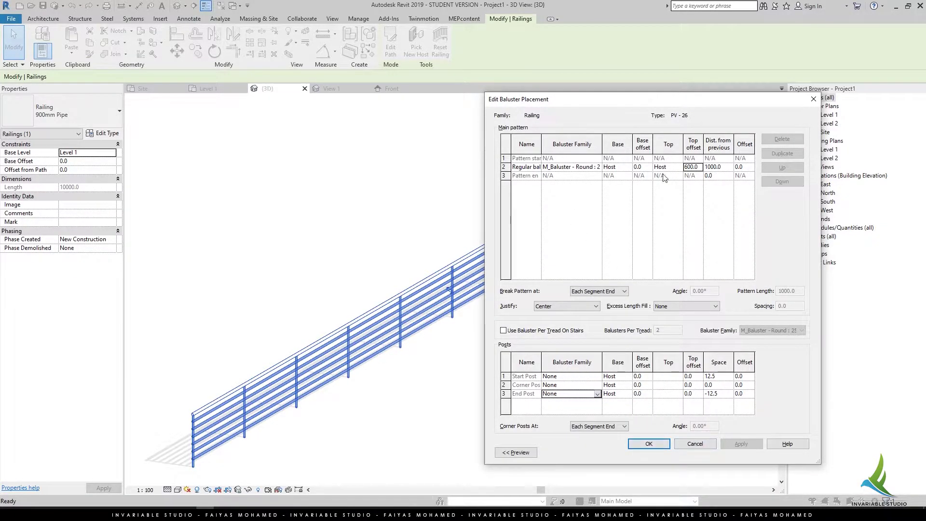
click(648, 444)
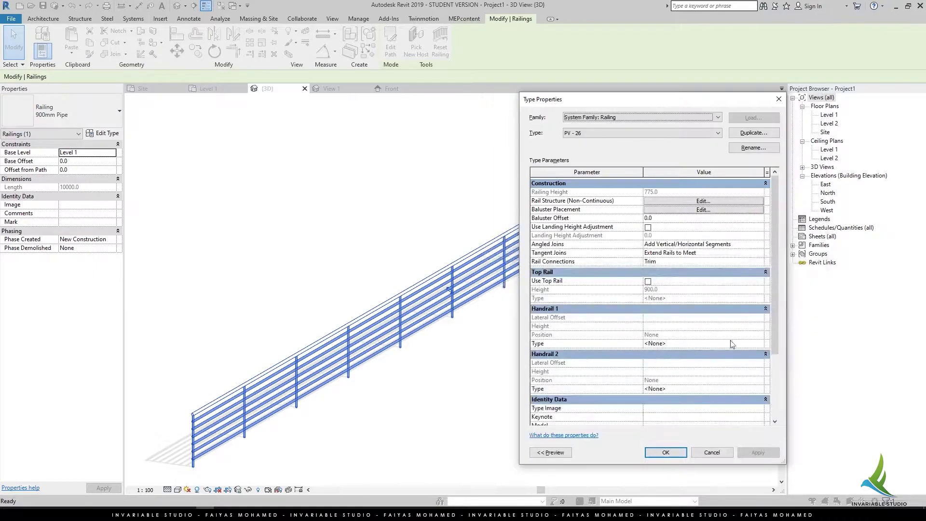
Delete every horizontal rail from the PV - 26 rail structure.
click(697, 205)
click(639, 342)
click(639, 342)
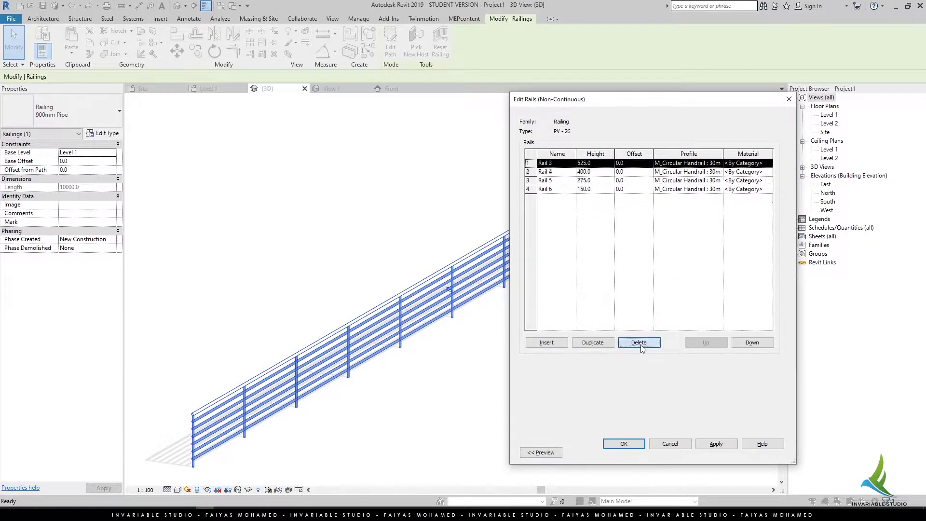
click(639, 342)
click(715, 444)
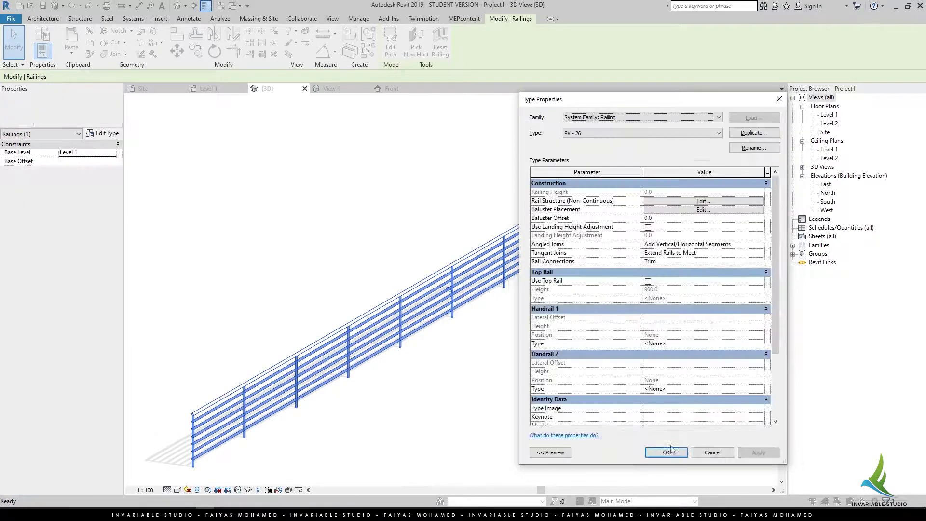
click(713, 451)
click(101, 133)
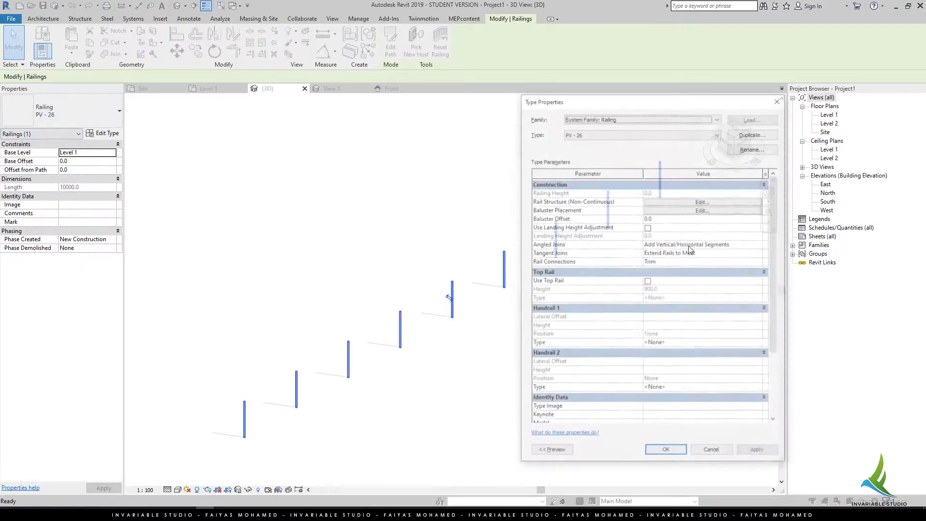
Rename the Family1 baluster type under Railings to 900 x 250.
click(777, 100)
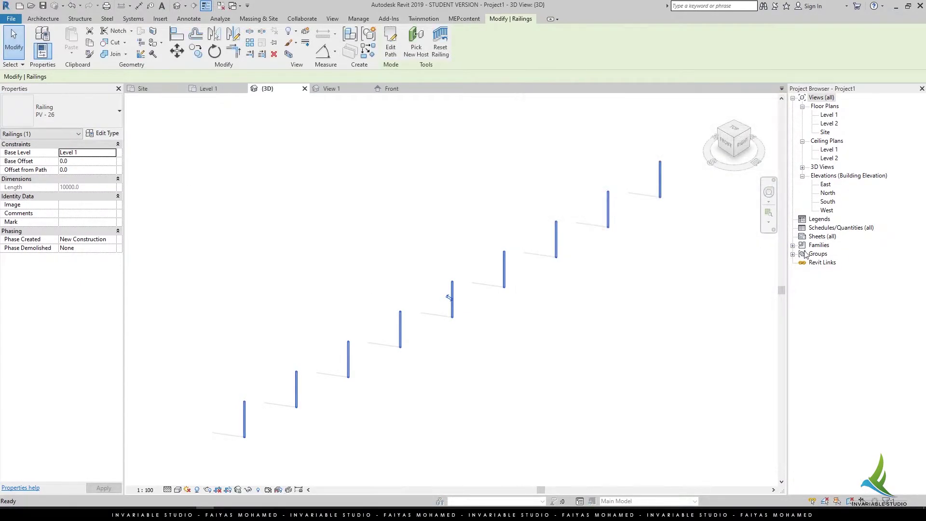
click(792, 245)
scroll(815, 371, down, 1)
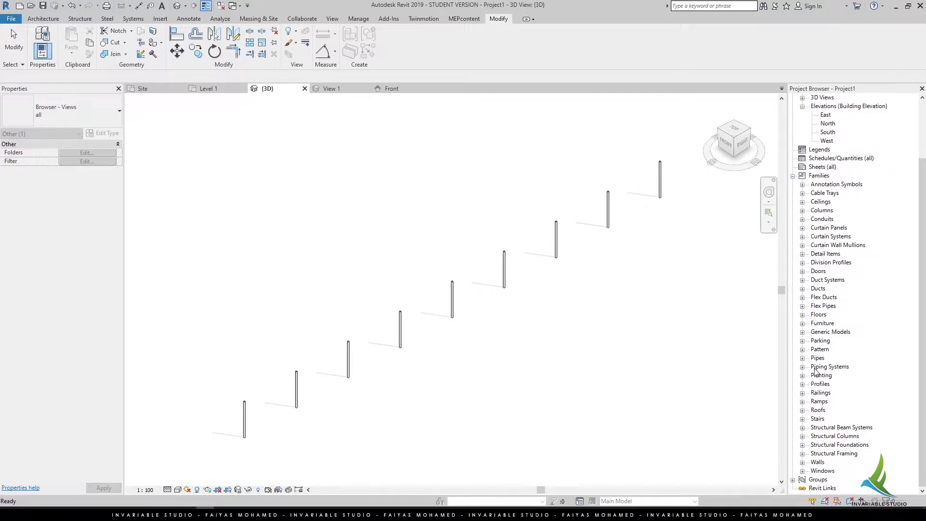
click(802, 393)
scroll(805, 393, down, 1)
click(811, 384)
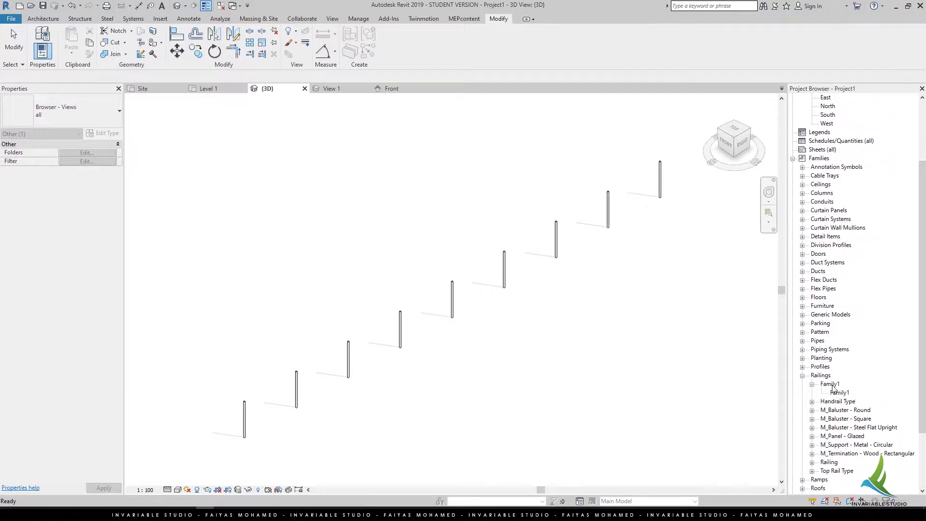
click(839, 392)
right_click(834, 391)
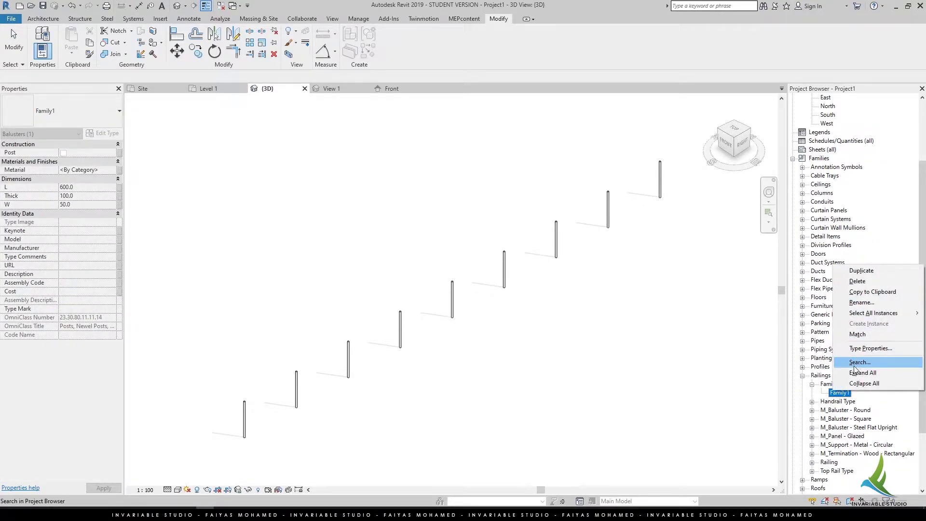
click(861, 302)
text(900 x 250)
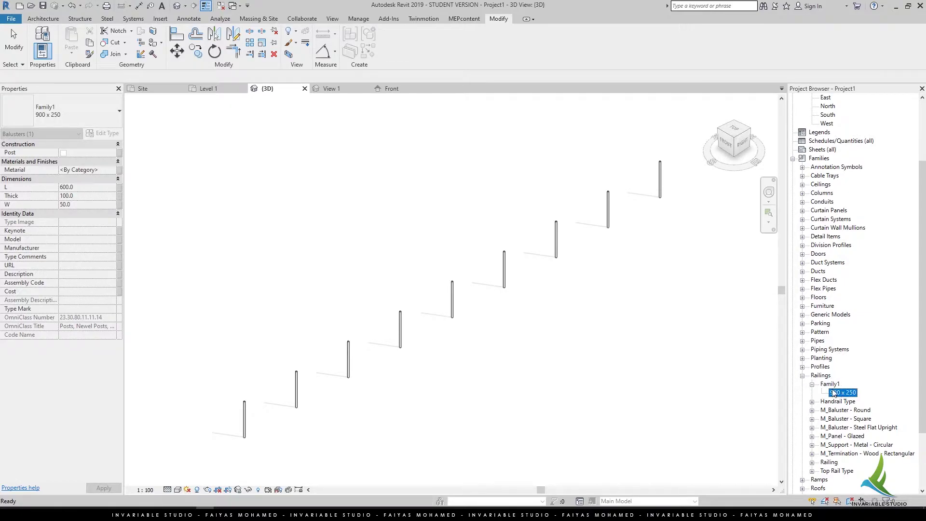
Set PV - 26's baluster family to Family1 : 900 x 250.
double_click(452, 299)
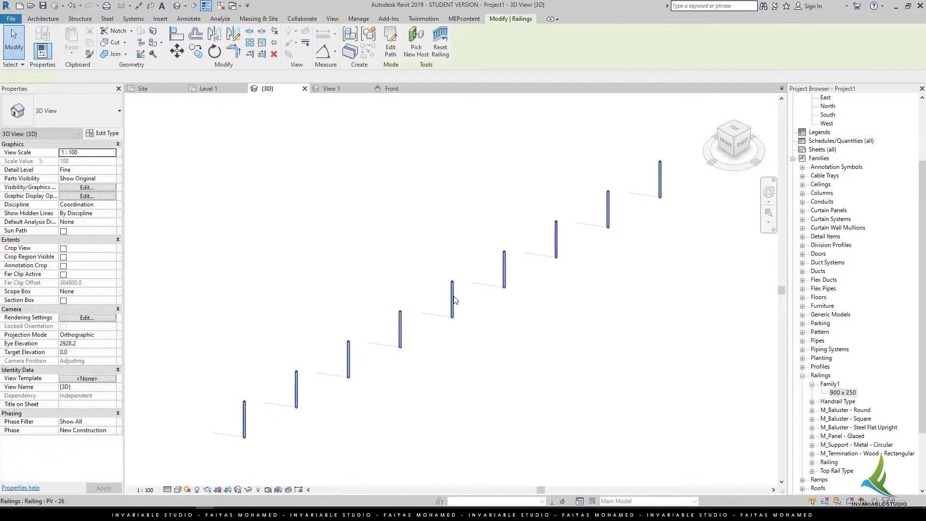
click(694, 209)
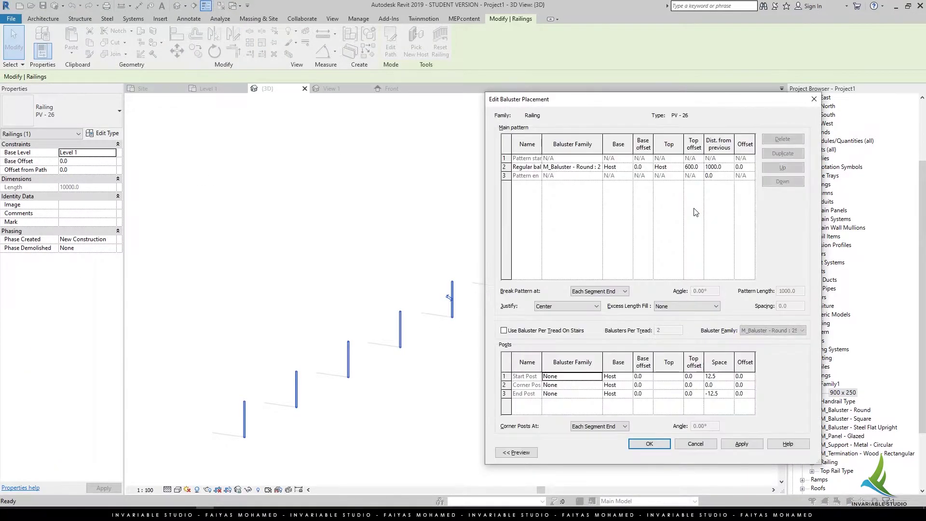
click(600, 167)
click(579, 212)
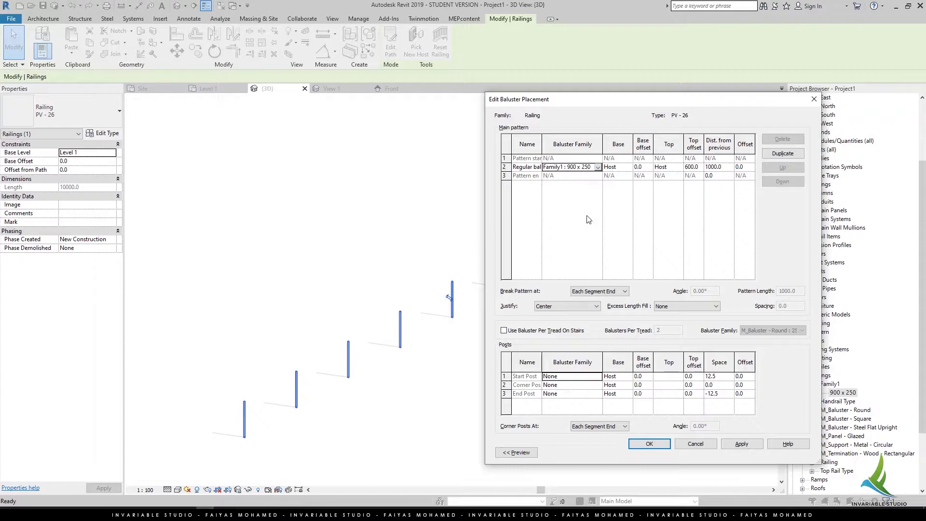
click(660, 445)
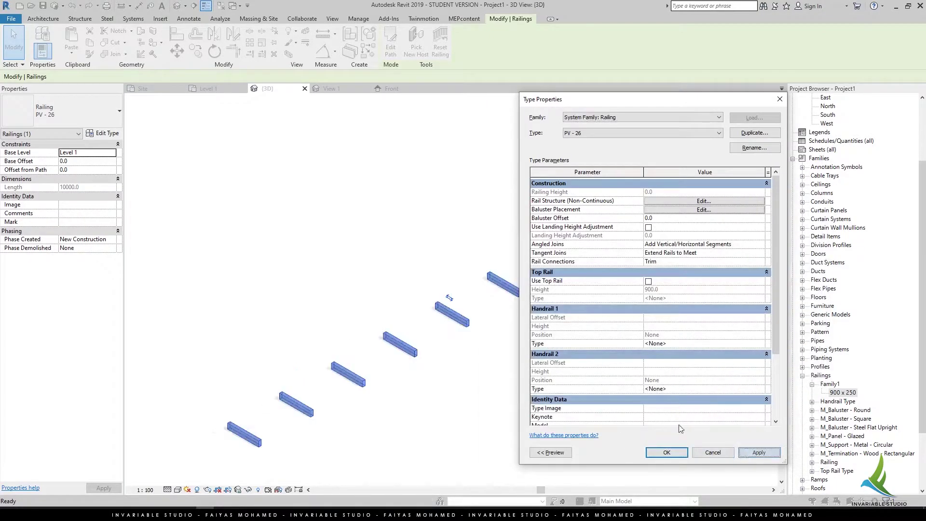
click(668, 453)
scroll(456, 361, up, 2)
Give the 900 x 250 type L 900, W 250, Thick 30, then view Level 1.
scroll(456, 361, up, 2)
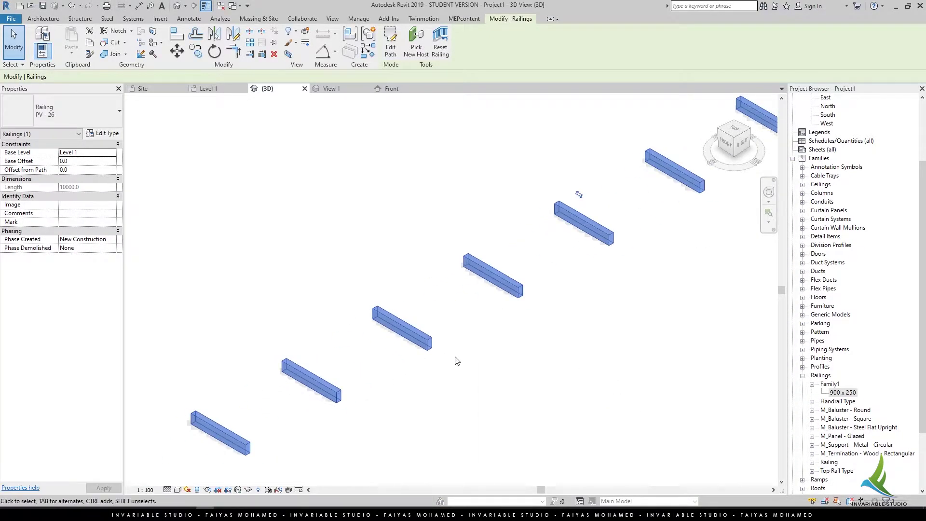
right_click(842, 392)
click(851, 295)
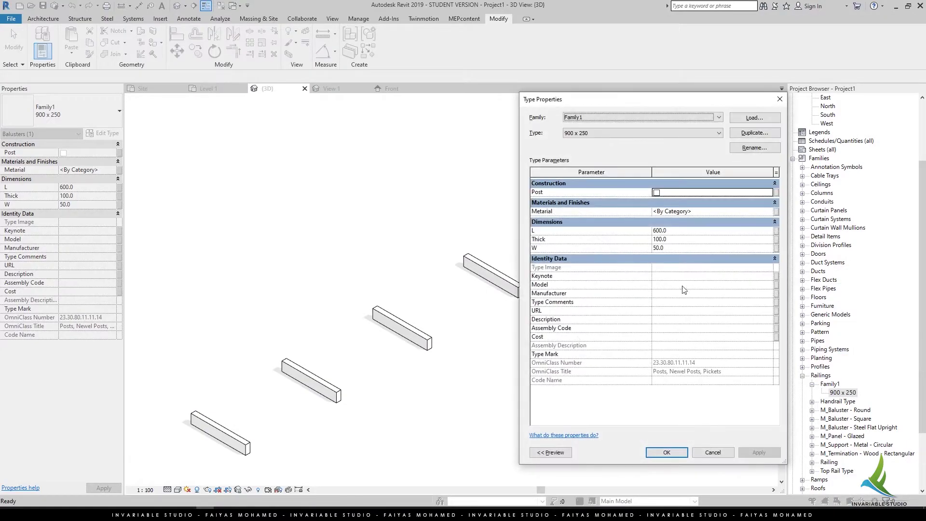
click(679, 231)
text(900)
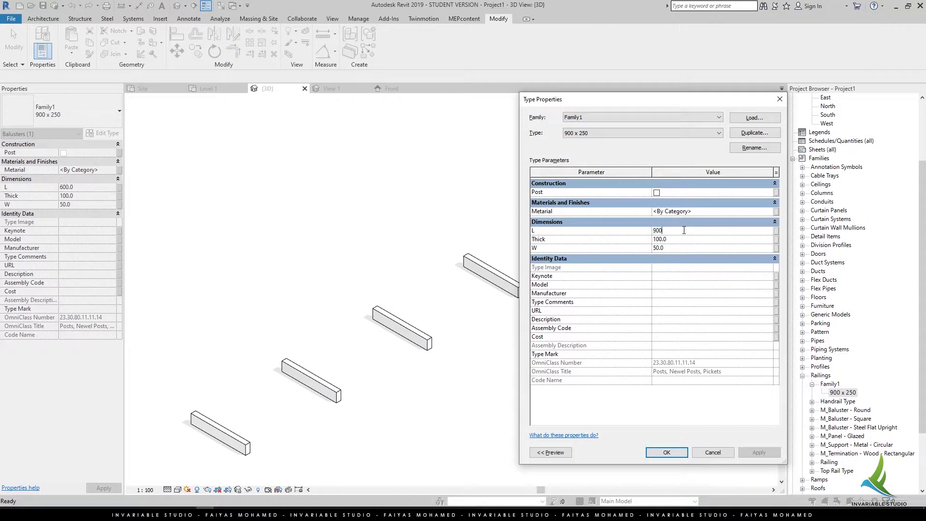
click(690, 240)
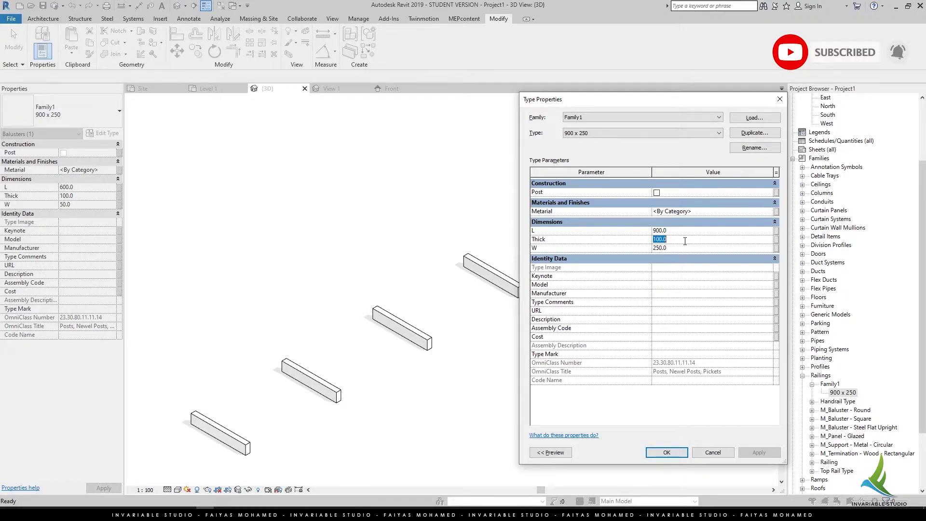
text(30)
click(666, 453)
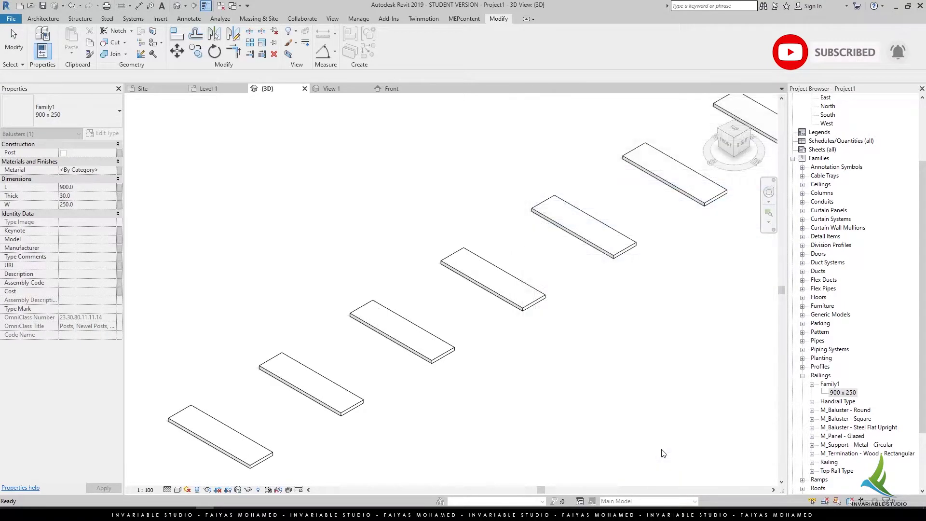
click(208, 88)
Dimension the spacing between two pavers, showing 1000.
scroll(434, 289, up, 2)
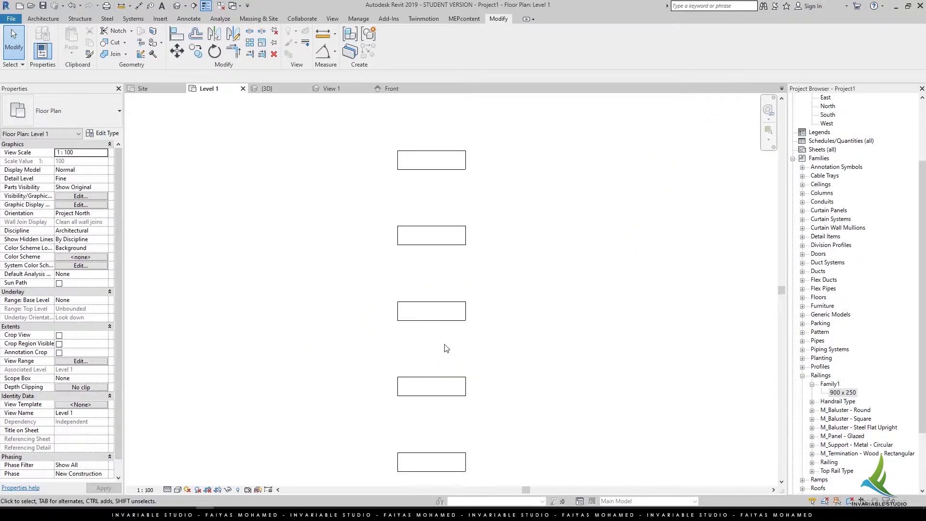
key(d)
key(i)
click(415, 372)
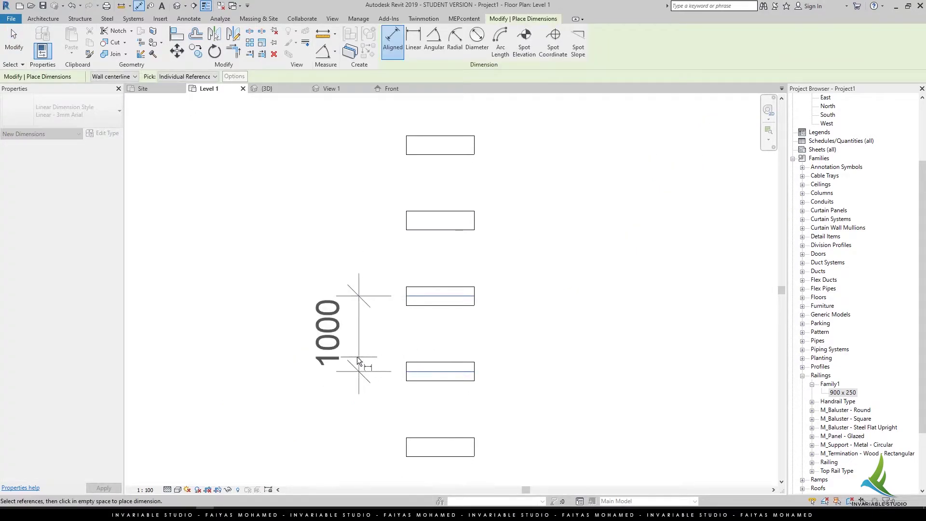
click(357, 357)
key(Escape)
key(Escape)
scroll(442, 296, down, 3)
Rename the paver baluster type to 1200 x 250 and set its length L to 1200.
click(441, 298)
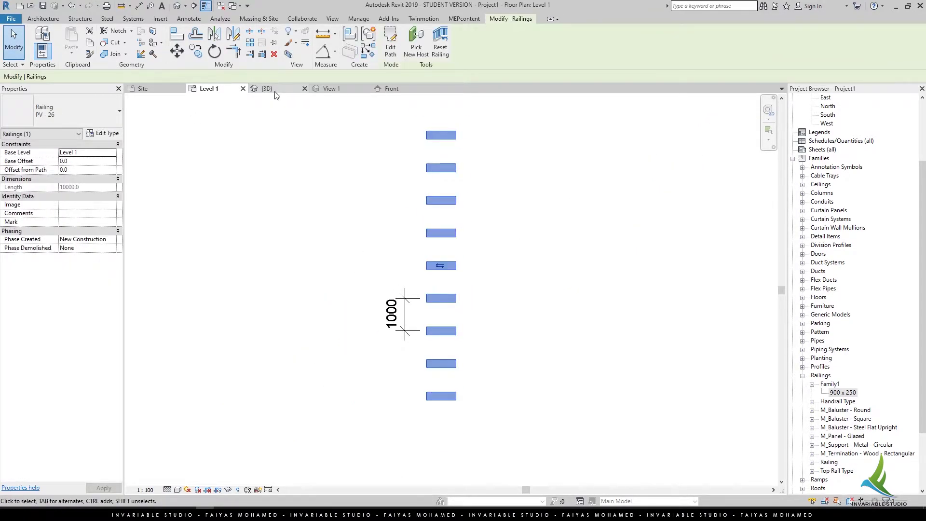
right_click(849, 393)
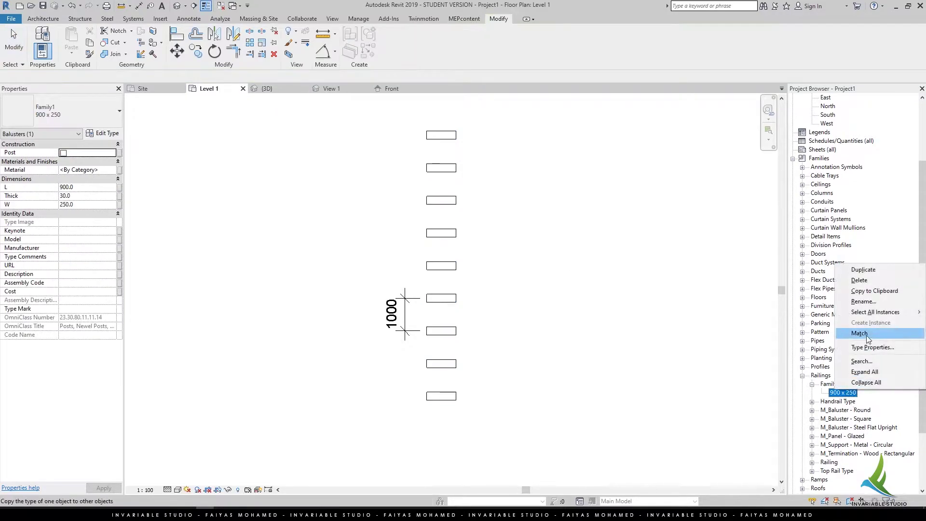
click(863, 302)
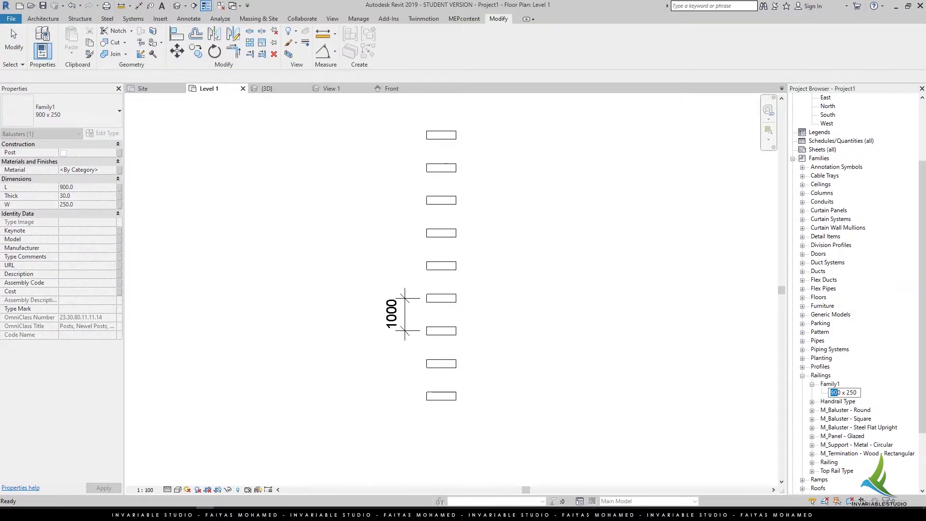
click(844, 392)
text(12)
right_click(849, 392)
click(863, 350)
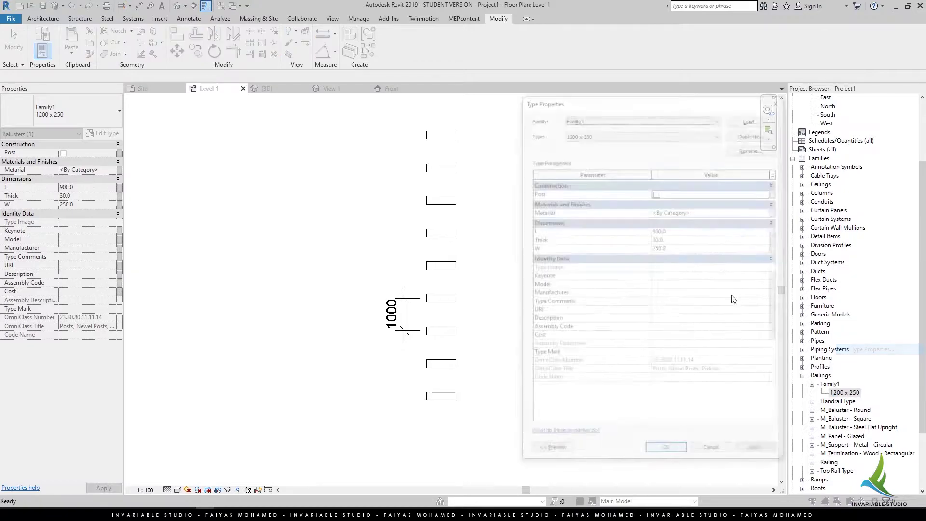
click(697, 232)
text(1200)
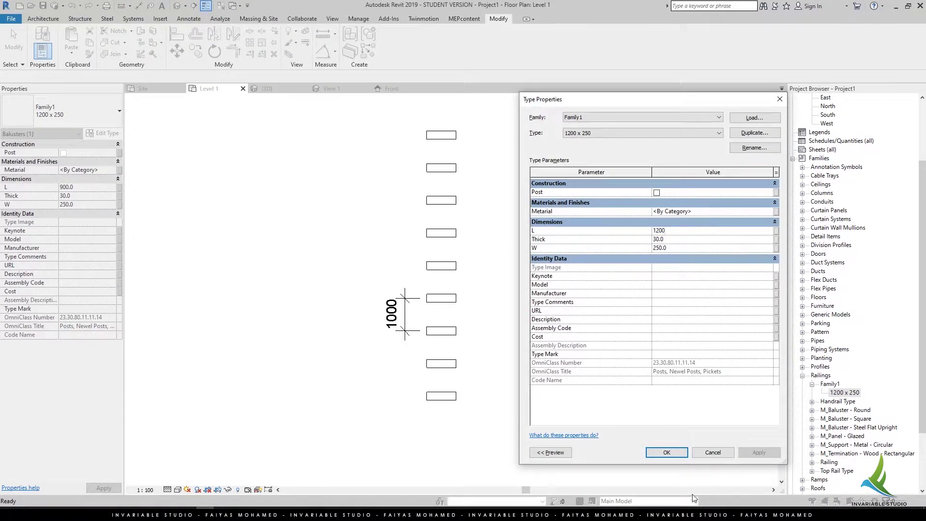
key(Return)
scroll(354, 301, up, 2)
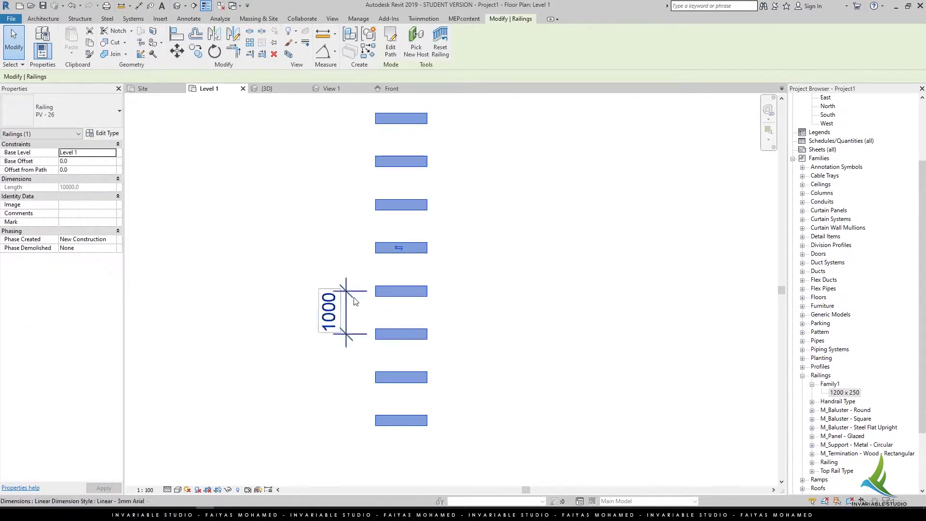
Set the regular baluster's distance from previous to 270 in the railing's baluster placement.
click(102, 133)
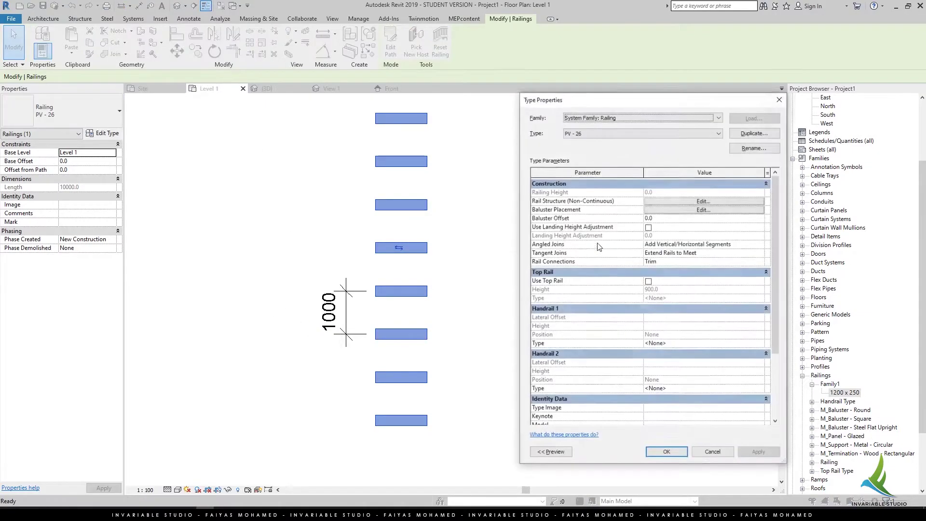
click(735, 205)
click(654, 442)
click(735, 213)
click(731, 167)
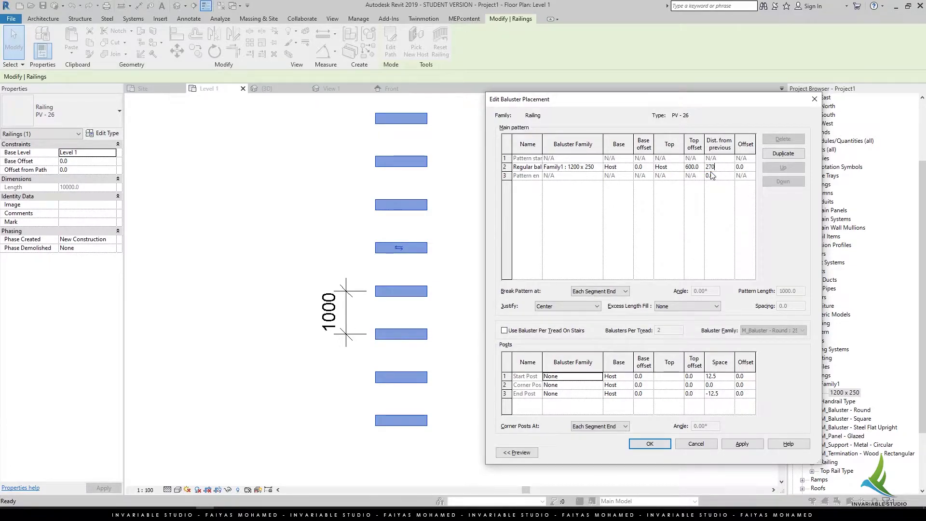
click(653, 442)
click(744, 449)
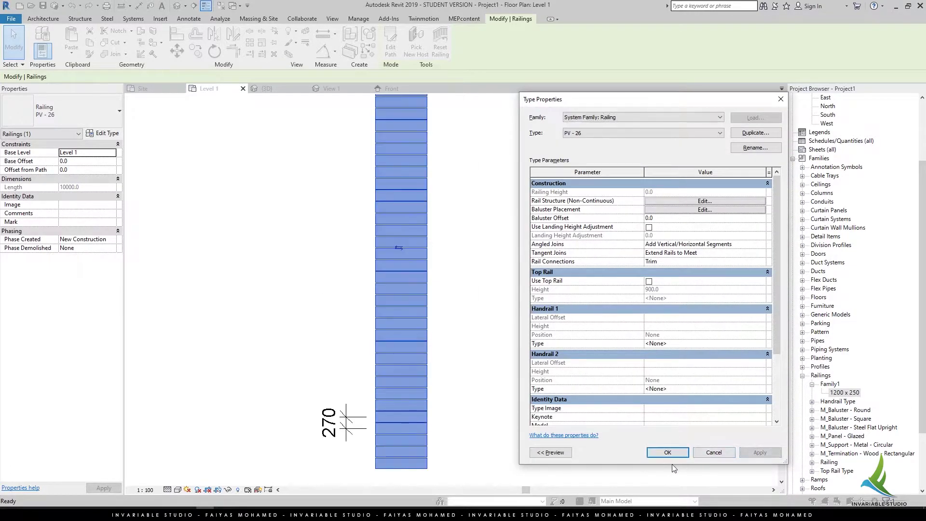
click(656, 448)
scroll(340, 430, up, 3)
scroll(339, 430, up, 1)
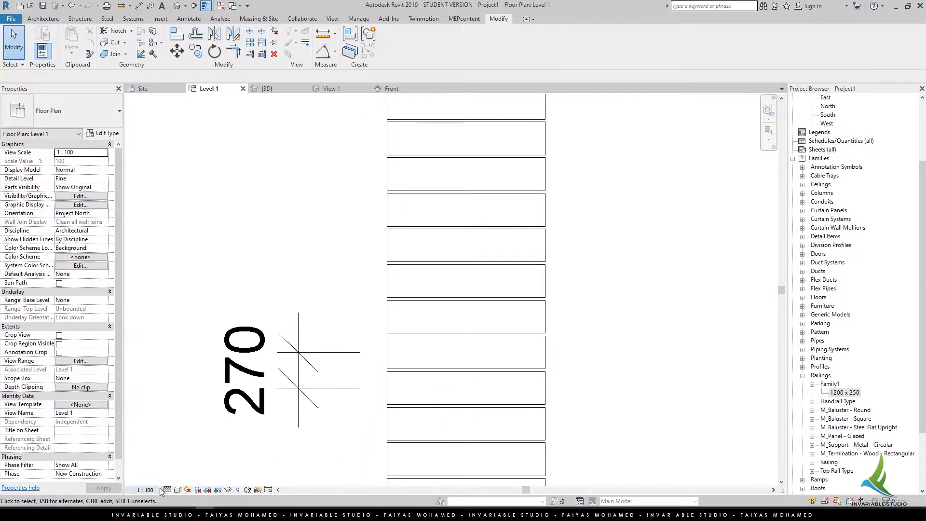
Set the plan scale to 1:50 and dimension the 20 gap between pavers.
click(145, 490)
click(159, 415)
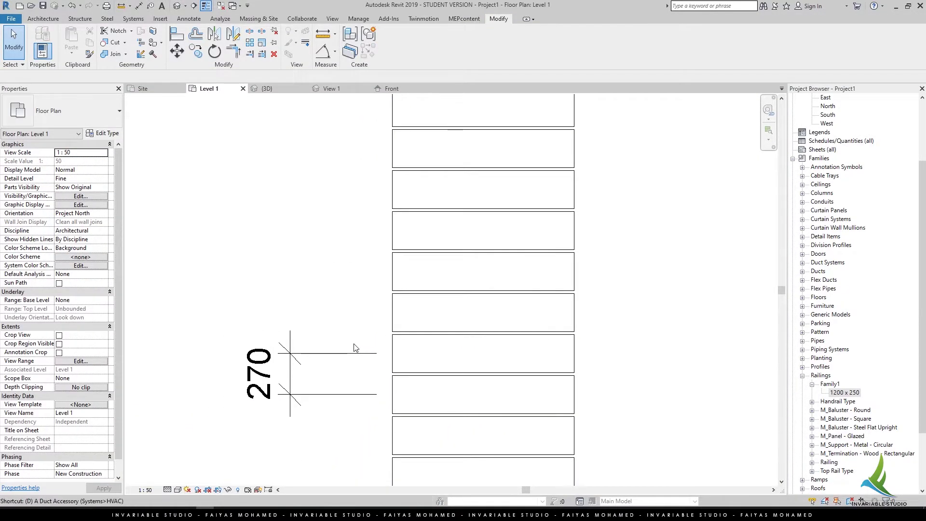
key(d)
key(i)
click(475, 270)
click(409, 333)
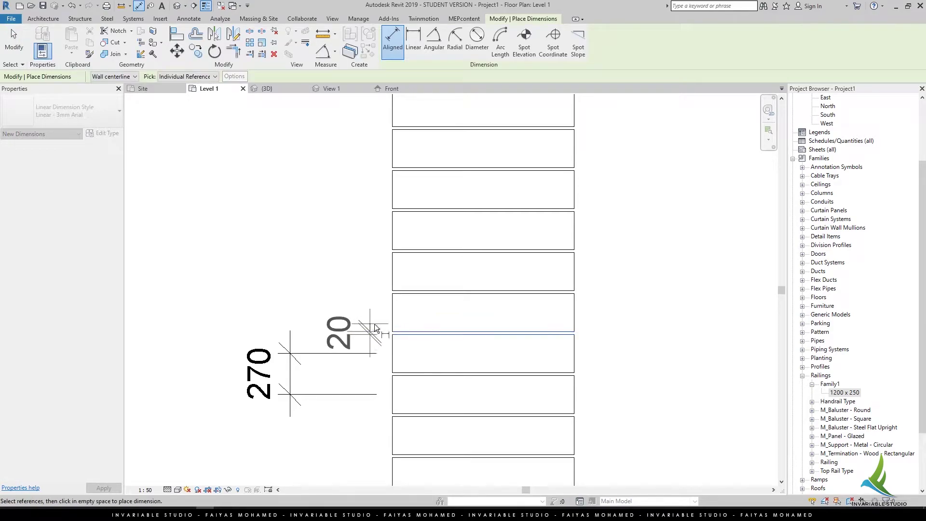
click(656, 332)
scroll(554, 359, down, 2)
key(Escape)
key(Escape)
scroll(446, 327, up, 2)
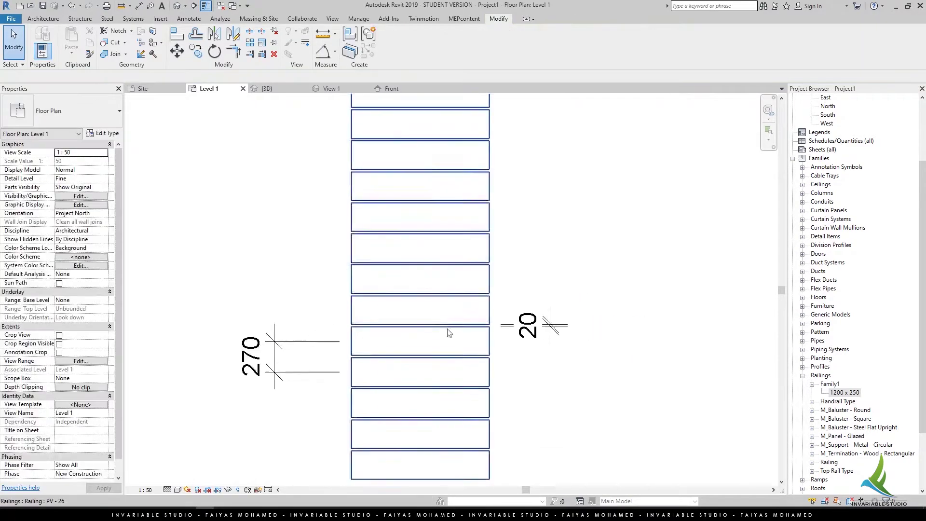
Delete the 270 and 20 dimensions and select the paver railing.
click(289, 383)
key(Delete)
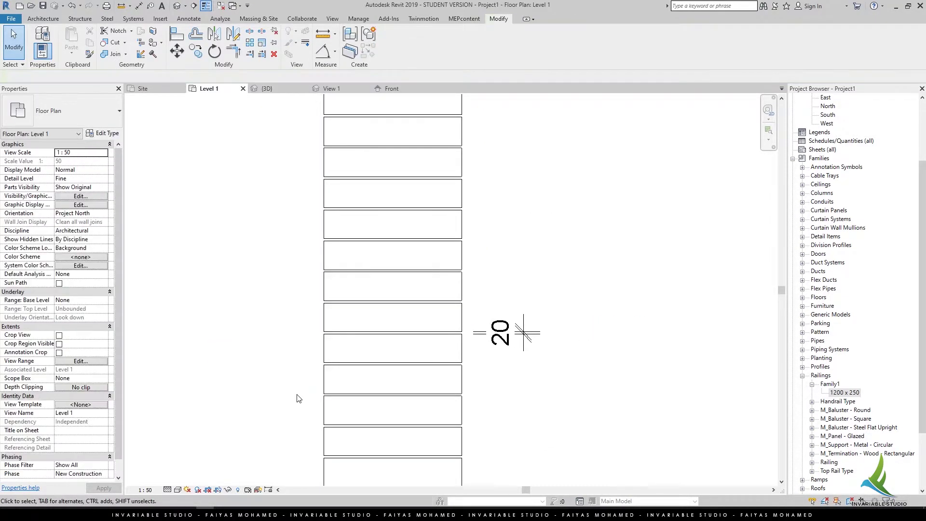
scroll(270, 376, down, 2)
drag(459, 371, 399, 333)
key(Delete)
scroll(419, 374, down, 1)
scroll(399, 333, down, 1)
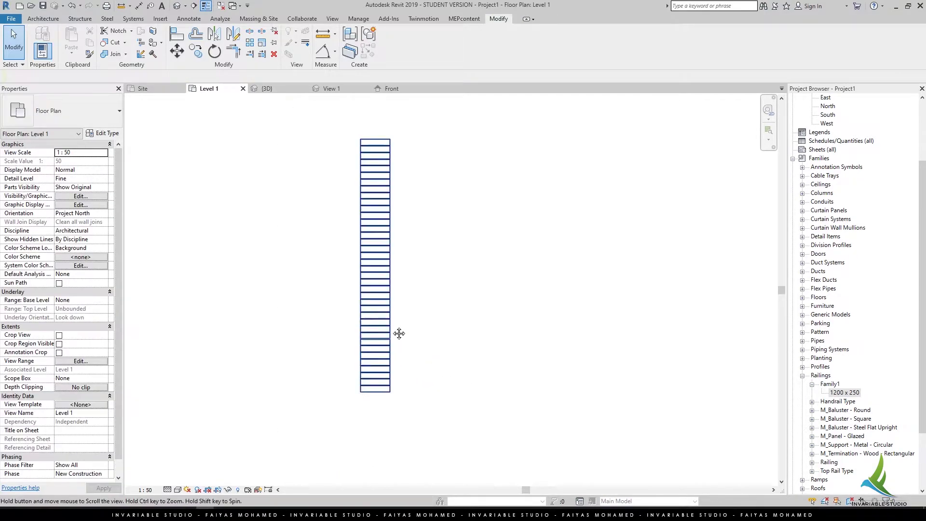
click(380, 335)
scroll(368, 338, up, 1)
Look over the Site view's garden stepping-stone reference photos.
click(145, 88)
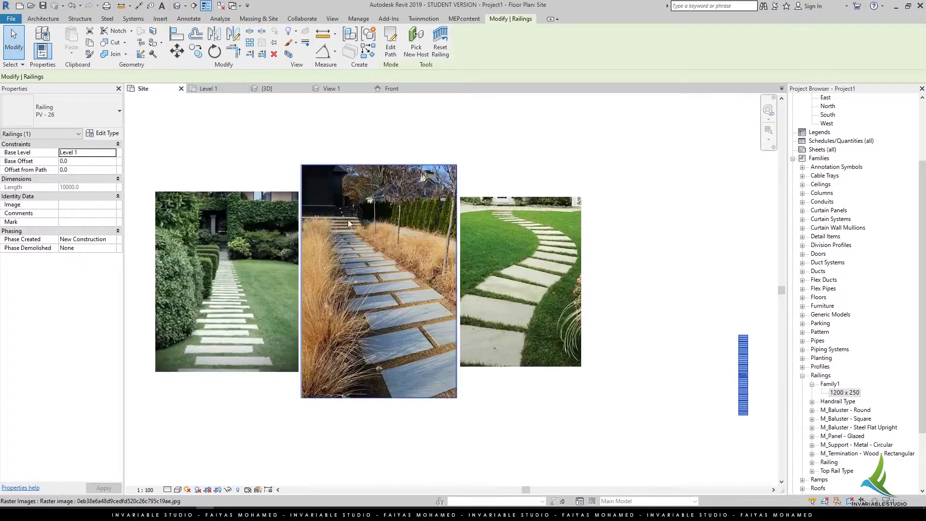
scroll(221, 354, up, 2)
scroll(221, 354, up, 2)
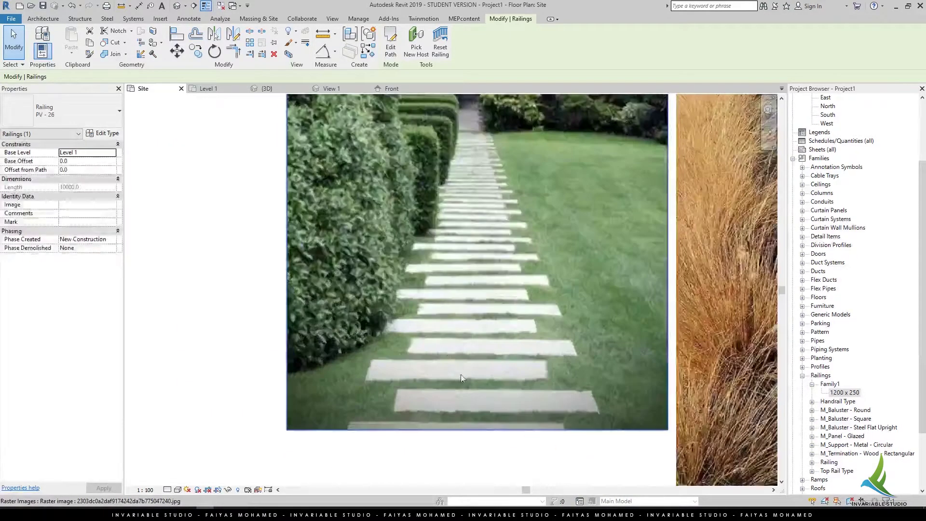
Back in Level 1, duplicate the Family1 1200 x 250 paver type.
click(222, 87)
click(378, 310)
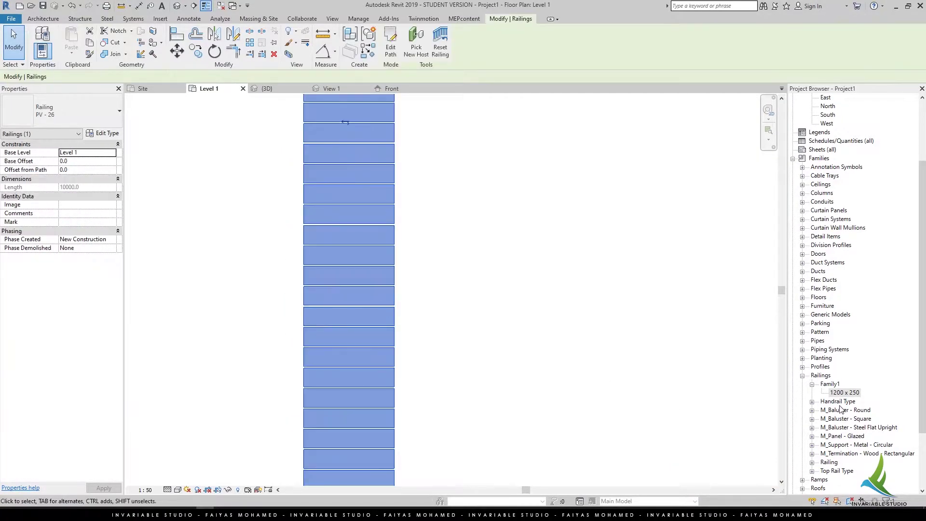
right_click(845, 393)
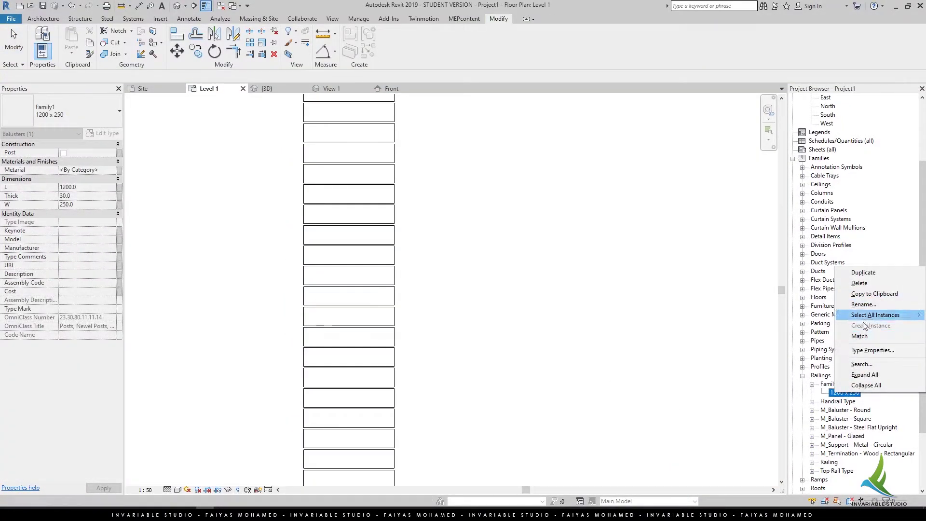
click(863, 272)
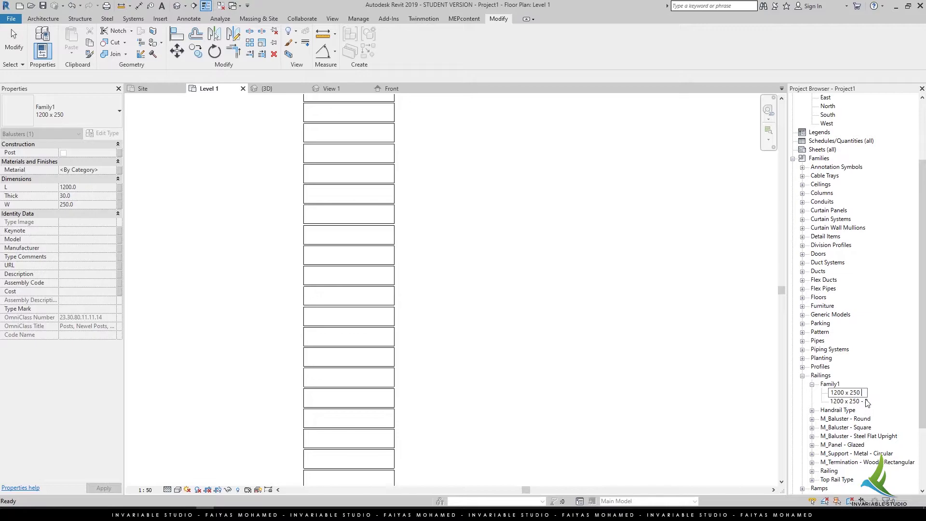
click(848, 393)
text(- 1)
Start duplicating the PV - 26 railing type, then cancel and close the dialogs.
click(303, 337)
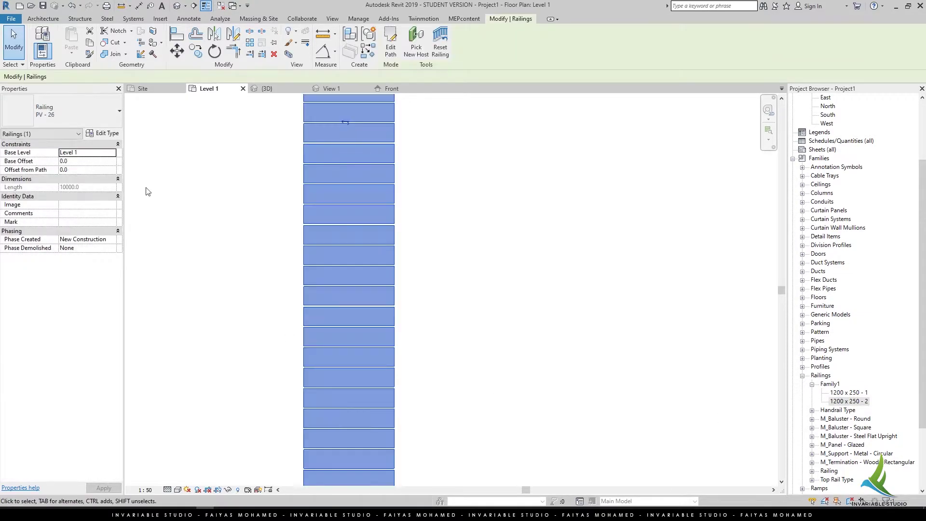
click(102, 133)
click(755, 132)
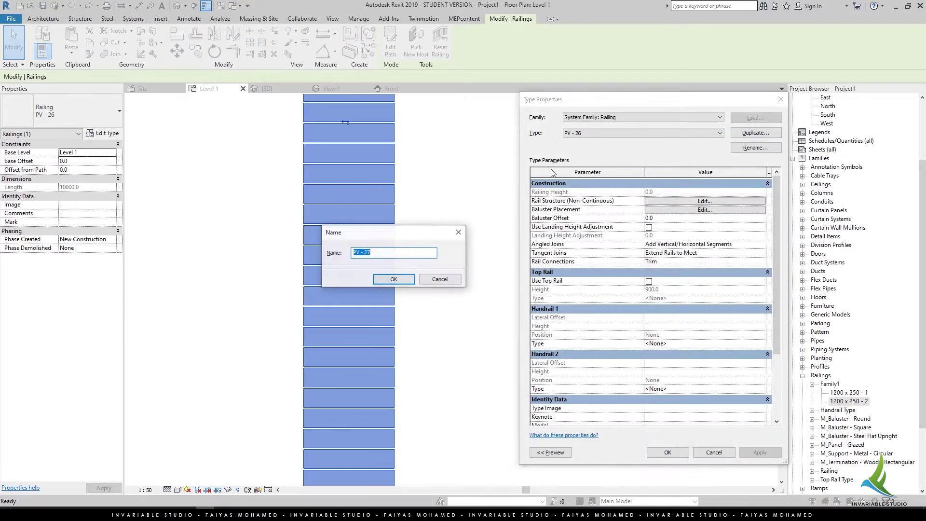
click(395, 279)
key(Return)
scroll(364, 355, down, 3)
scroll(367, 338, down, 2)
Copy the paver railing to the right of the original.
key(m)
key(v)
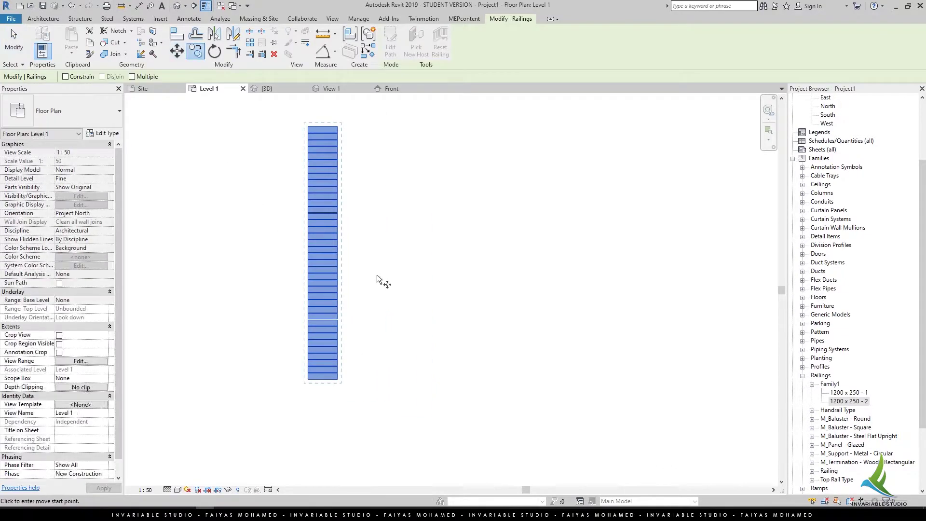
click(377, 275)
click(434, 275)
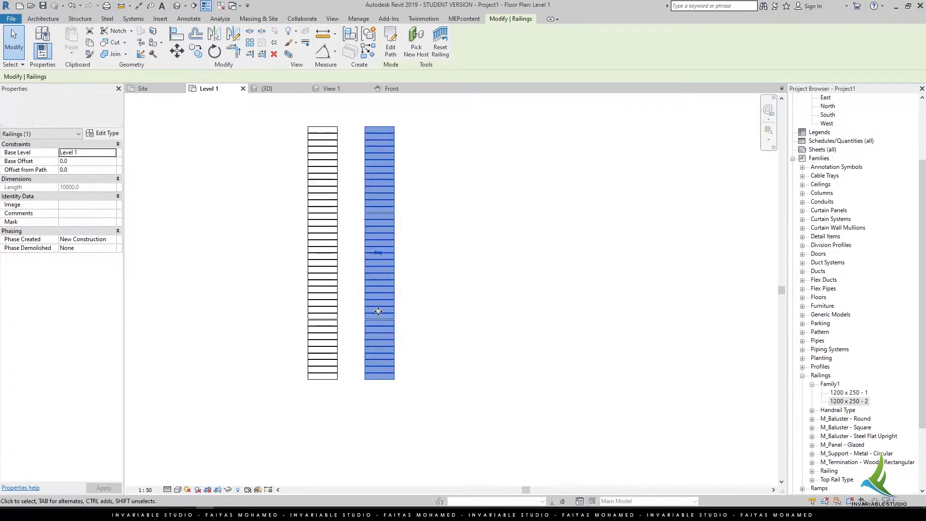
drag(378, 311, 380, 311)
Duplicate the copy's type as PV - 27 and add a 1200 x 250 - 2 paver row to its pattern.
click(102, 133)
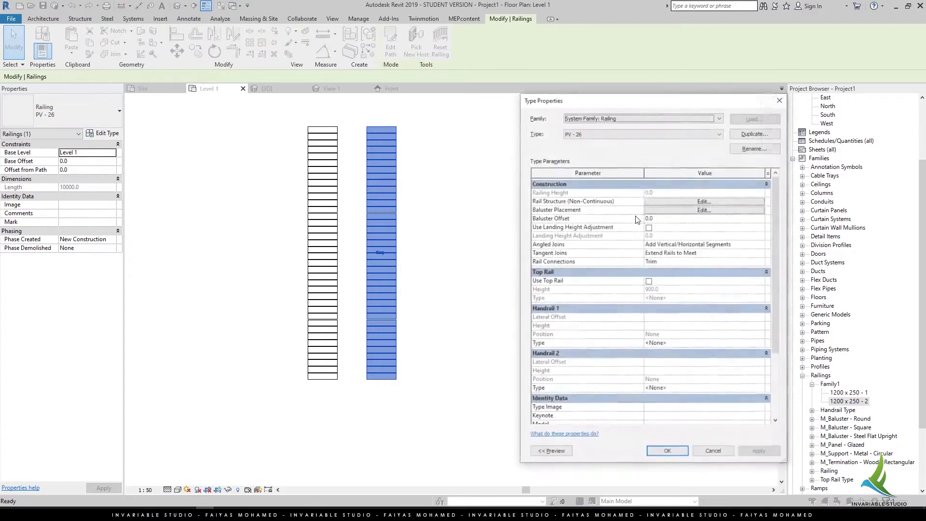
click(755, 134)
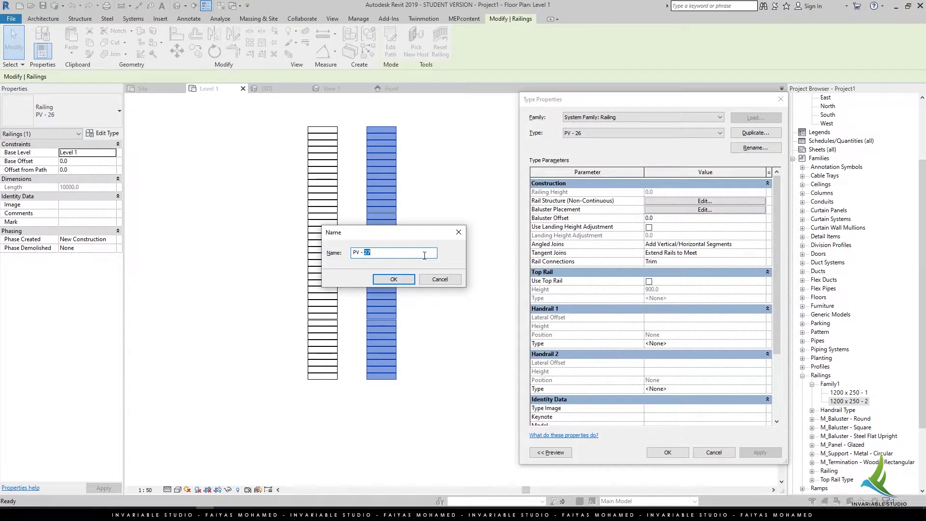
click(380, 279)
click(694, 209)
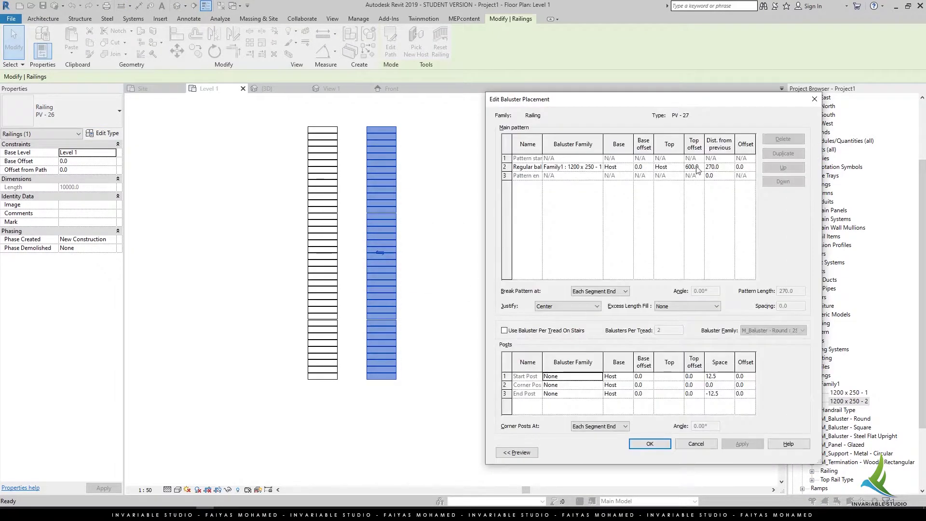
click(509, 166)
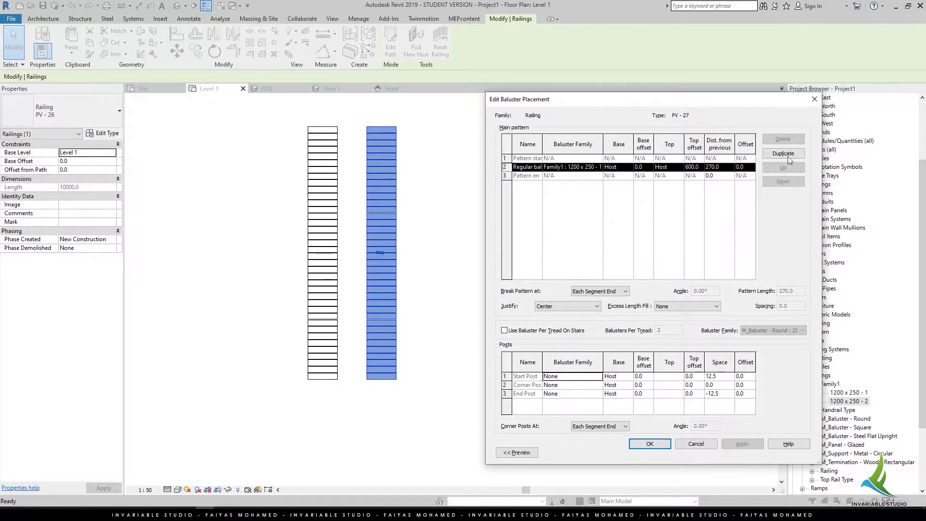
click(782, 153)
click(598, 176)
click(611, 223)
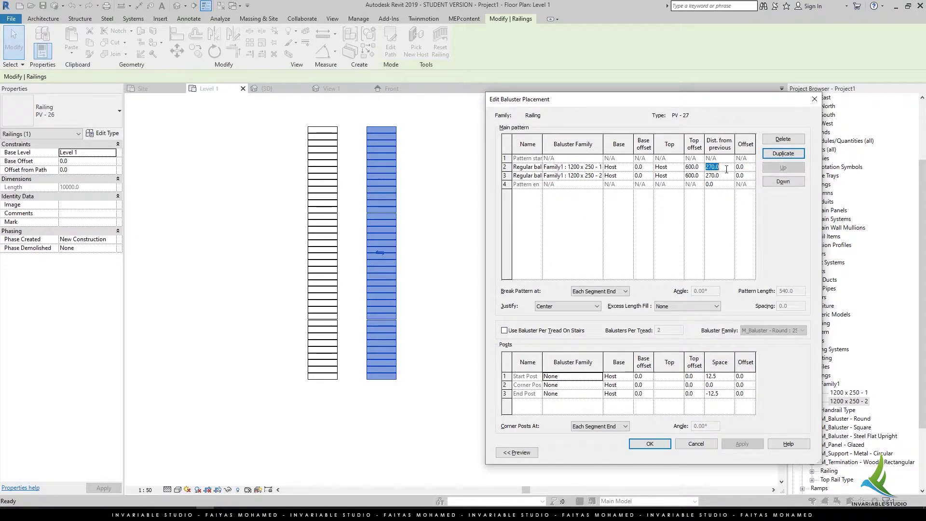
click(665, 446)
Apply PV - 27 and give the second paver a 300 offset in the baluster pattern.
click(667, 452)
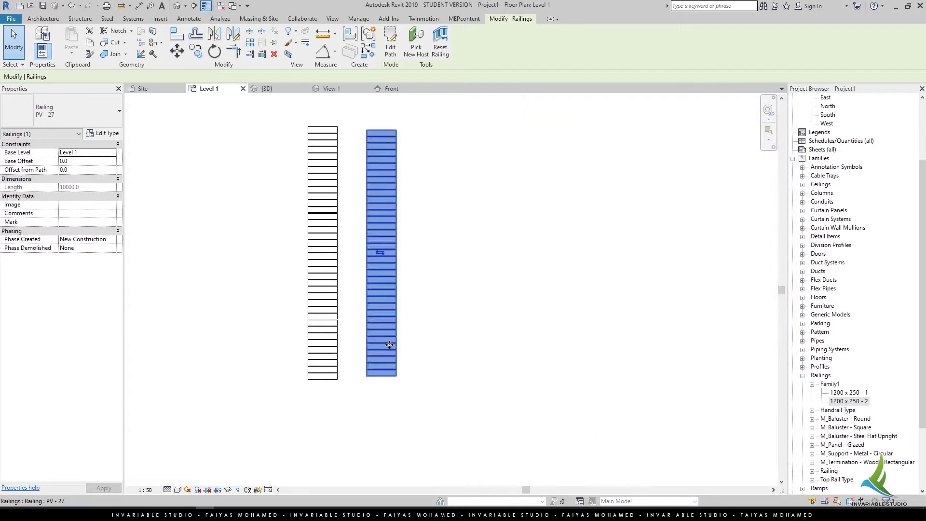
scroll(383, 344, up, 5)
click(102, 133)
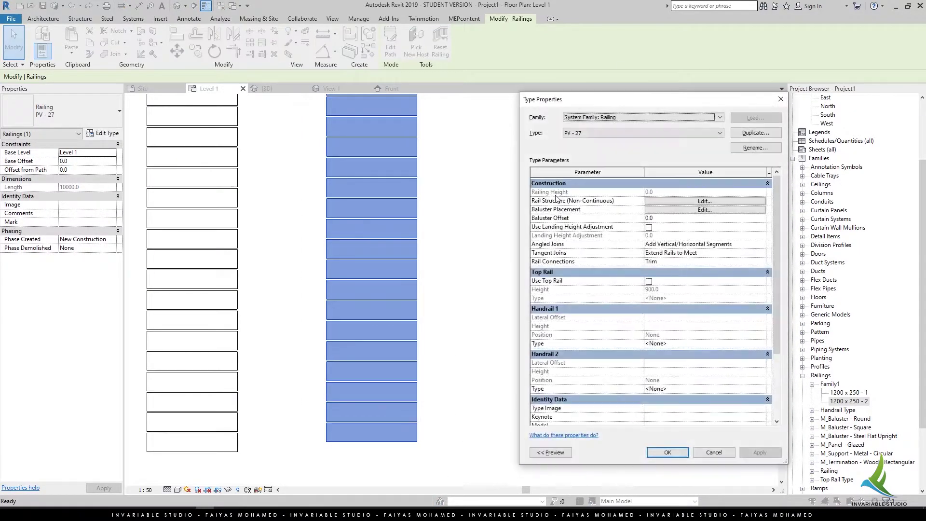
click(709, 209)
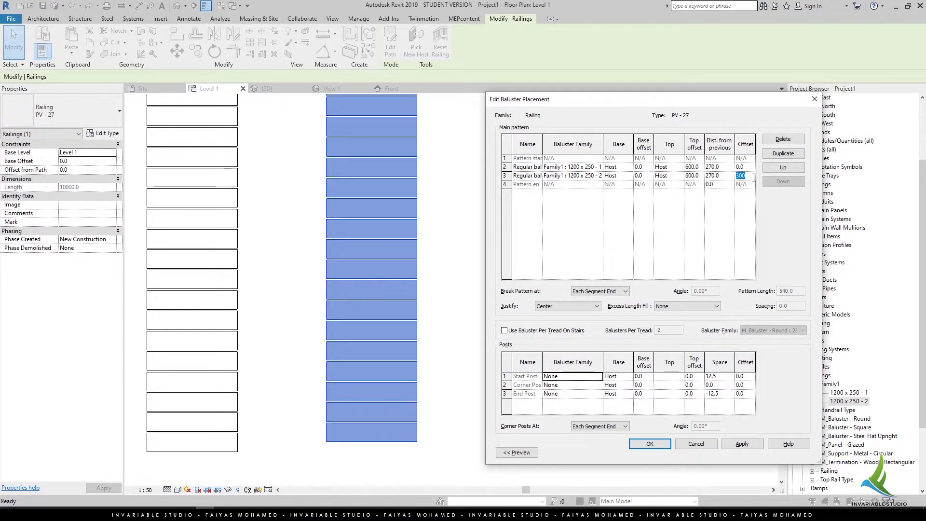
click(666, 445)
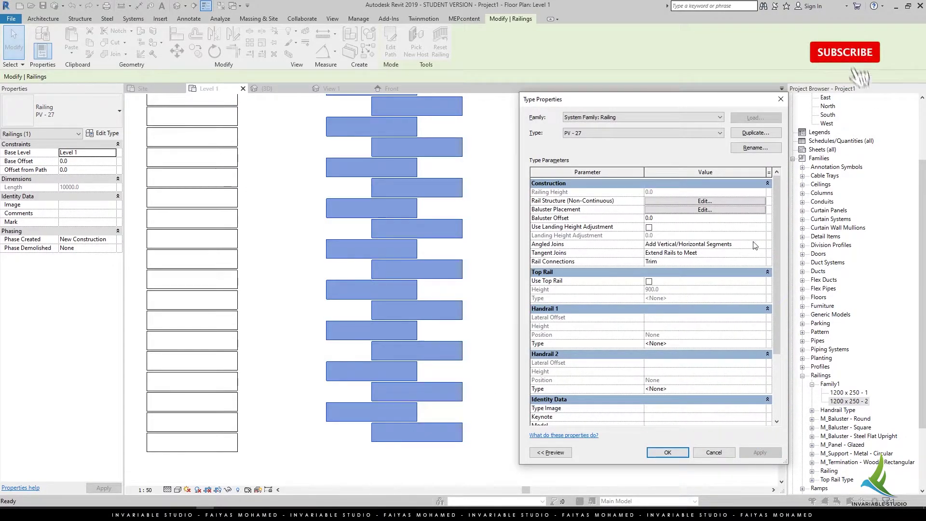
click(752, 210)
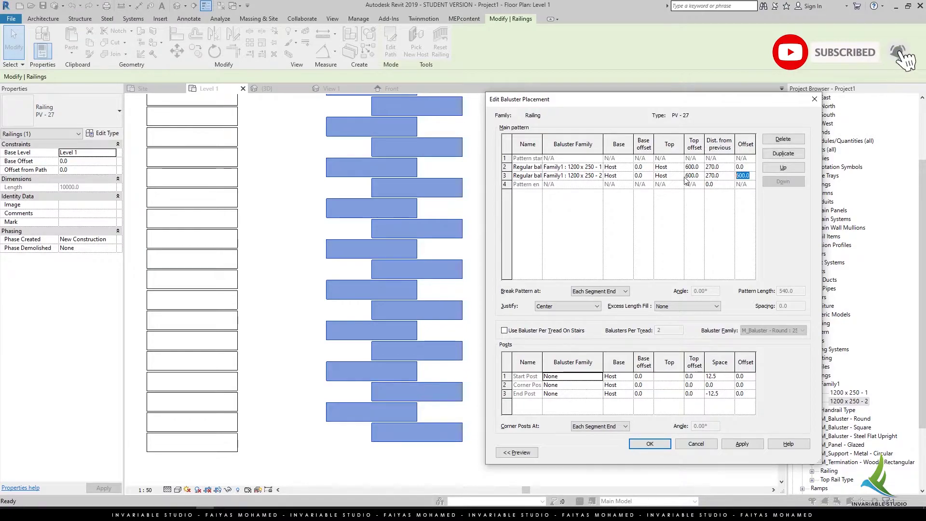
click(646, 444)
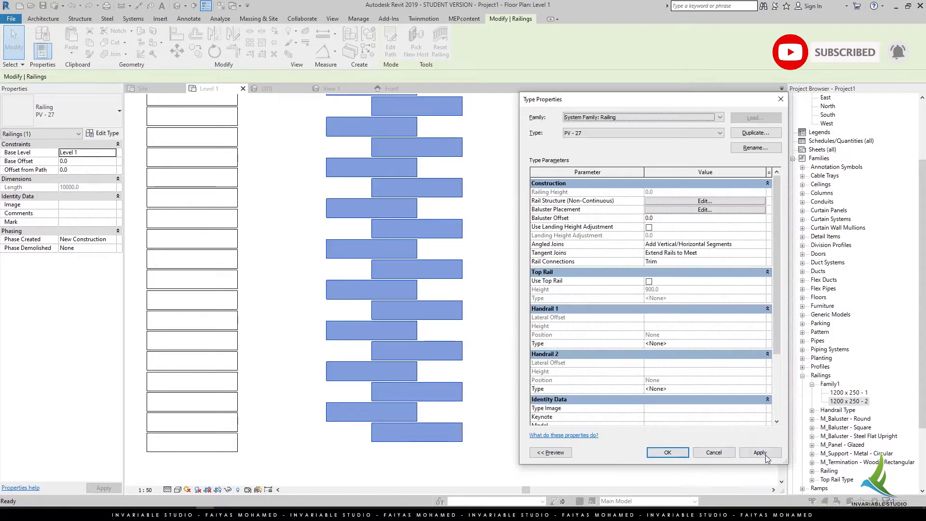
click(761, 451)
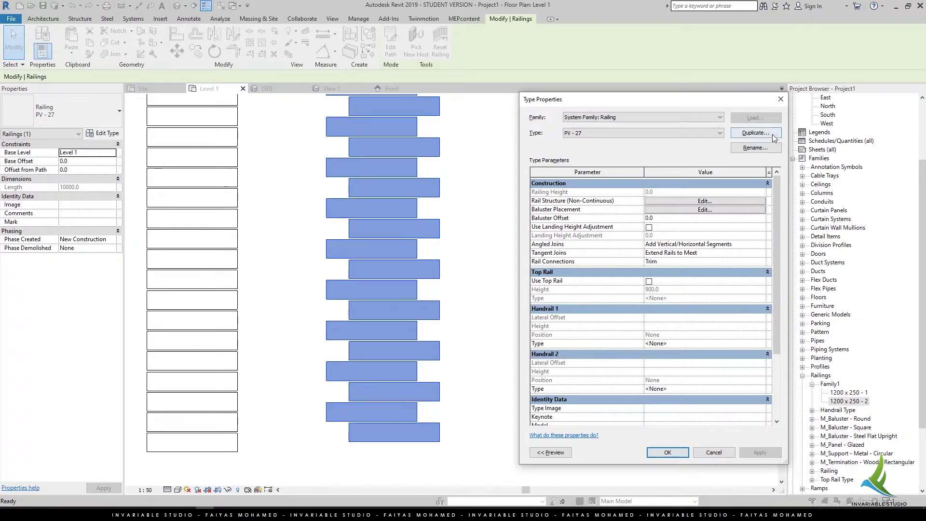
Duplicate the third pattern row to make a four-paver pattern.
click(705, 210)
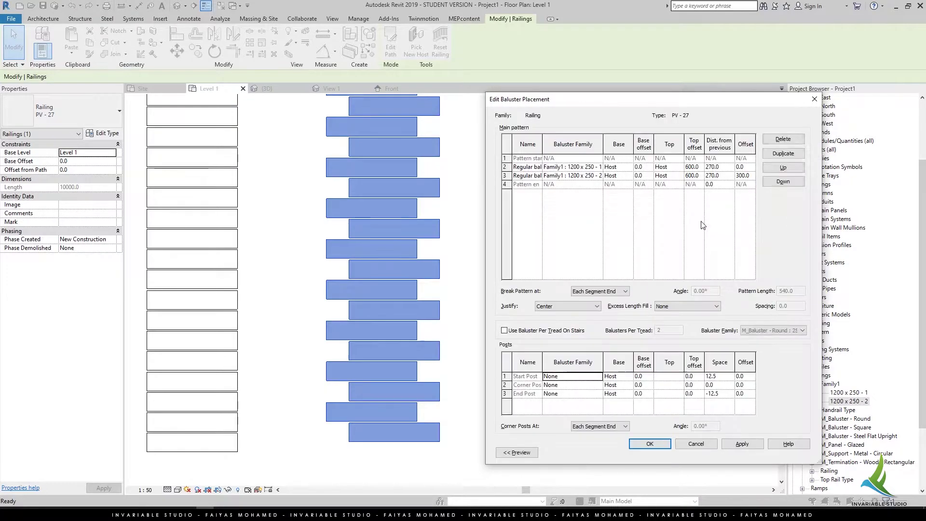
click(504, 176)
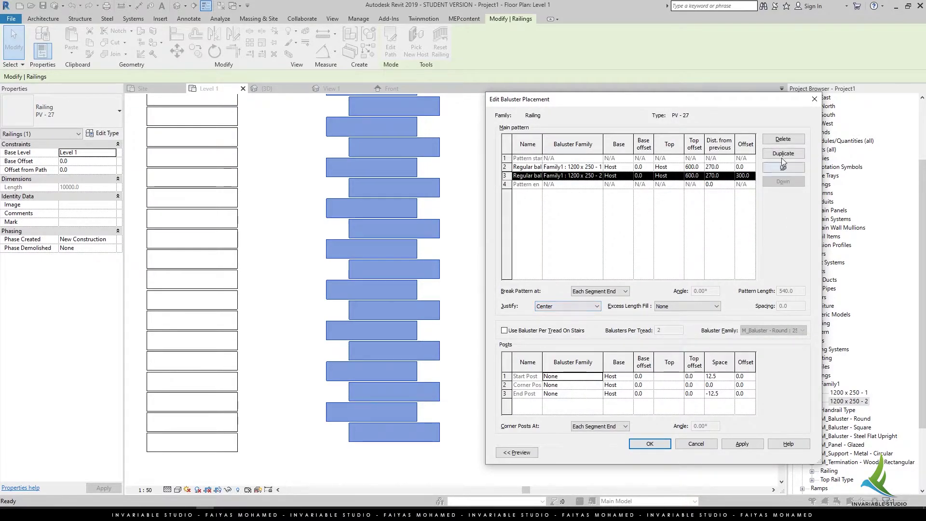
click(782, 155)
click(598, 184)
click(579, 224)
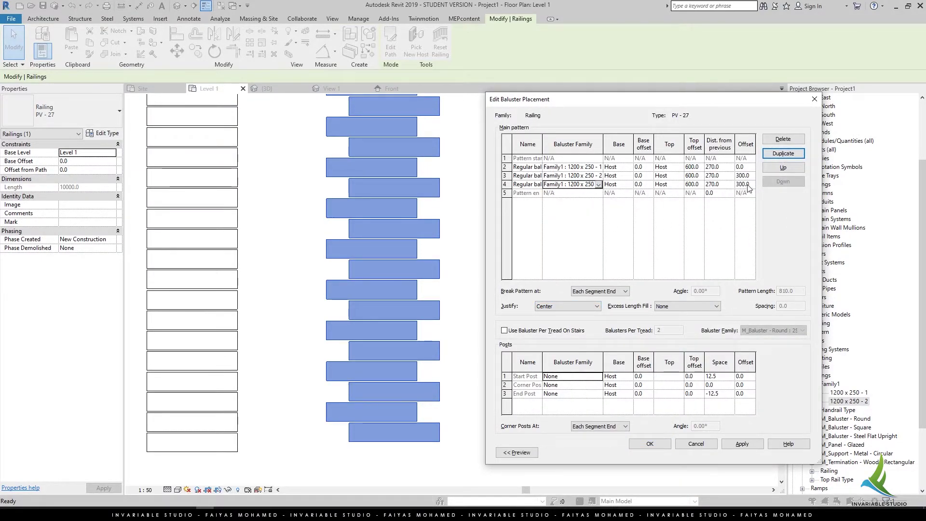
click(661, 444)
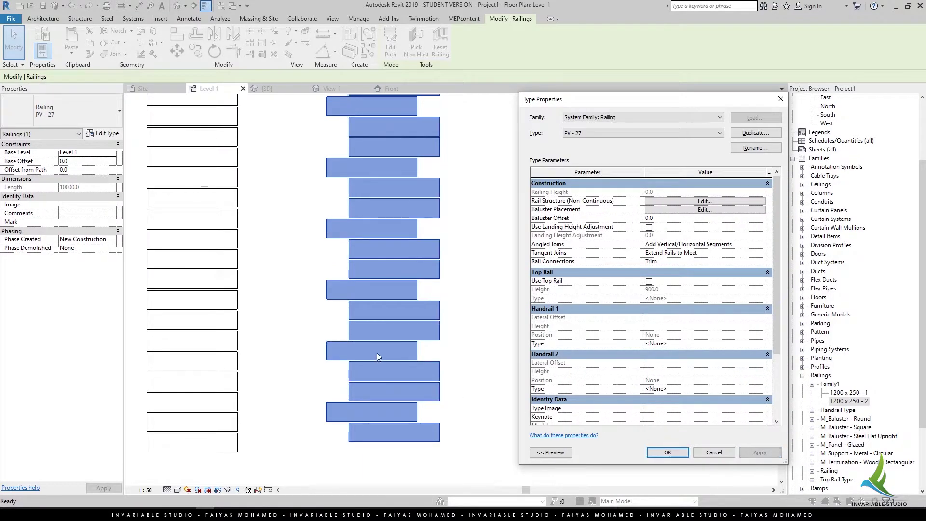
Set the pattern offsets to 0, 300 and -300 and check the fourth row.
click(737, 210)
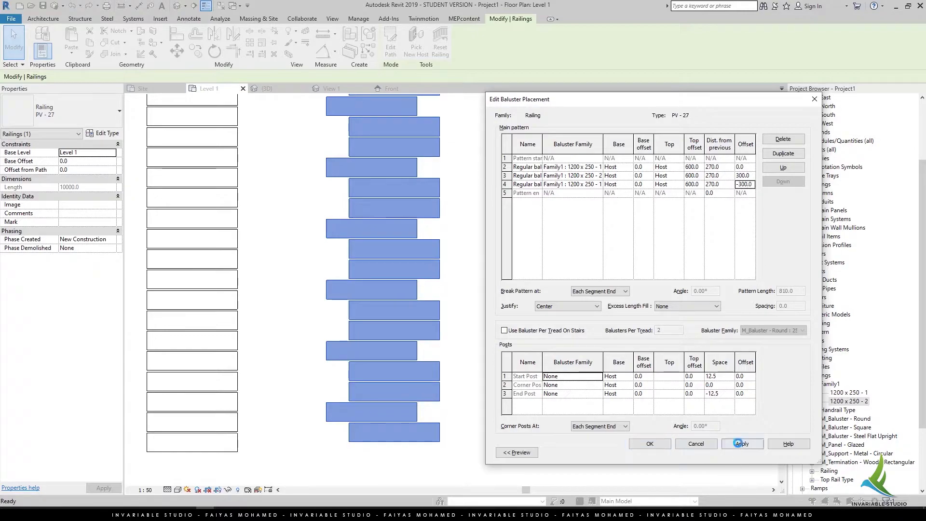
click(650, 443)
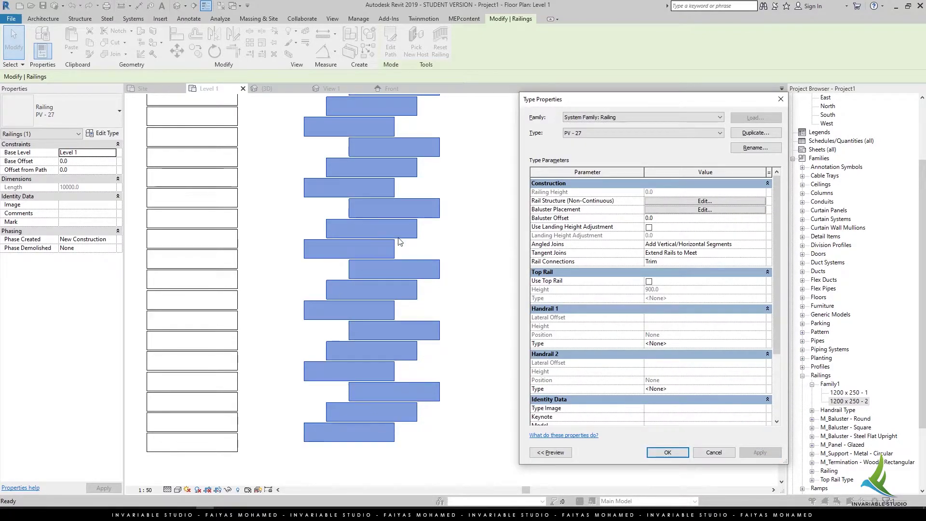
click(717, 211)
click(527, 185)
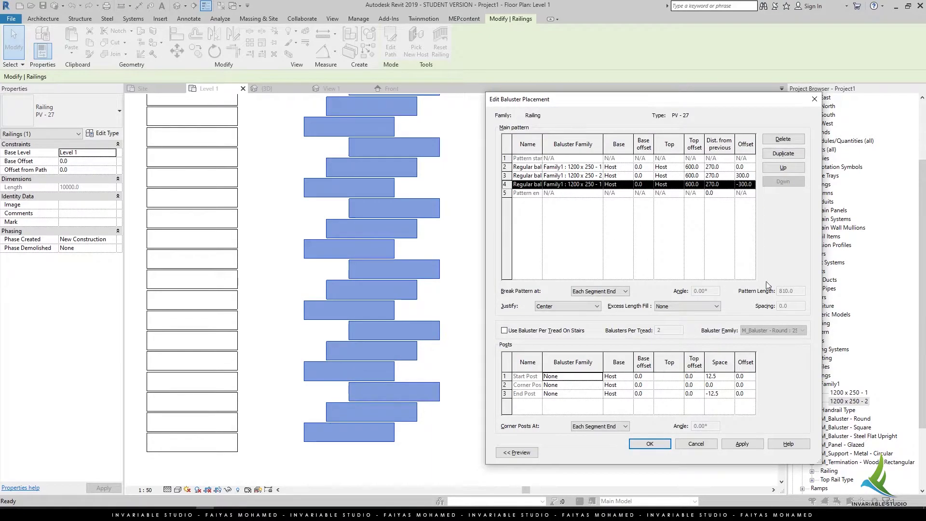
click(650, 444)
scroll(390, 281, down, 3)
Sketch a start-end-radius arc railing path to the right of the straight paths.
scroll(377, 267, down, 2)
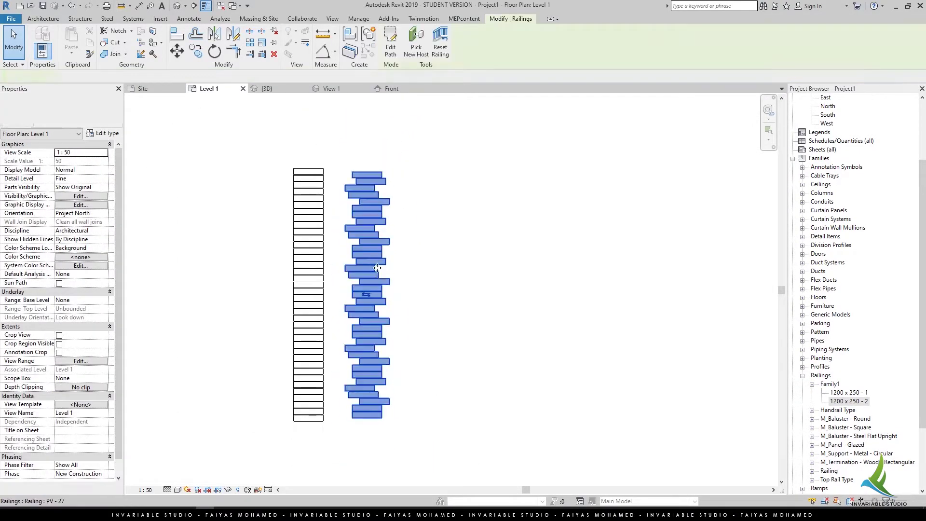
scroll(366, 282, up, 1)
click(391, 47)
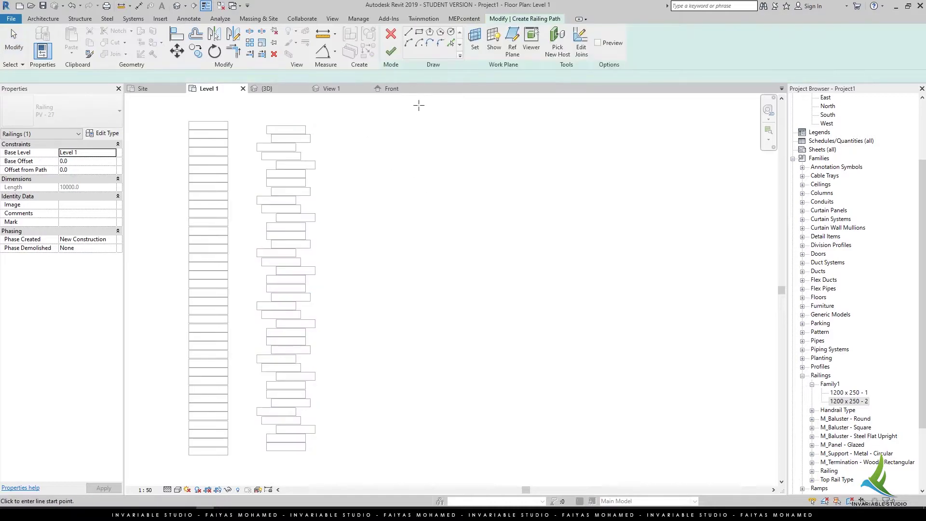
click(432, 381)
click(671, 180)
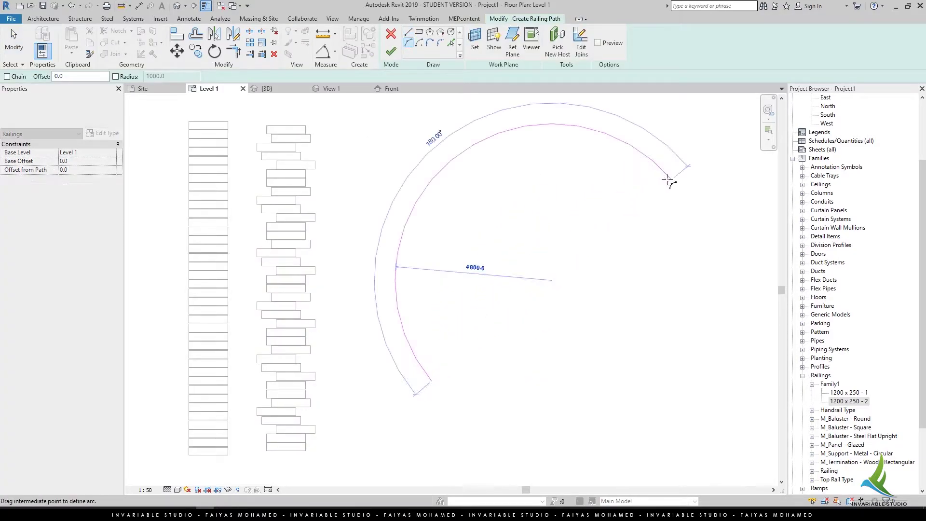
click(583, 197)
click(390, 51)
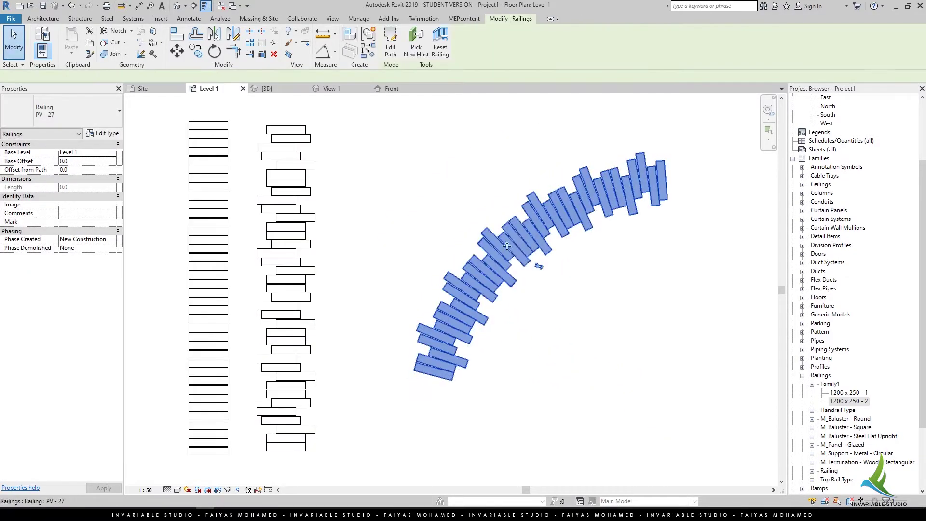
key(Escape)
scroll(514, 281, up, 3)
scroll(462, 274, down, 5)
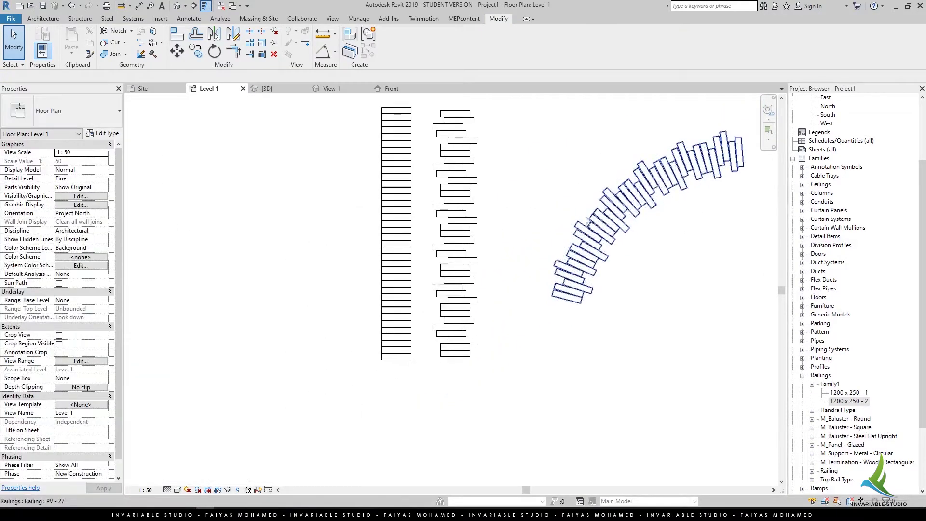
Copy the straight railing 1000 to the left.
click(384, 274)
scroll(481, 318, up, 2)
click(195, 51)
click(444, 270)
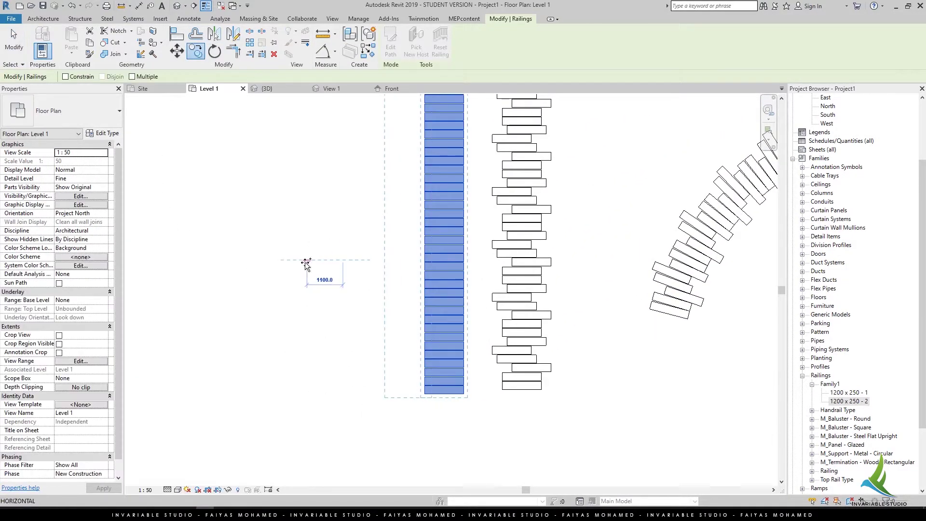
text(1000)
key(Return)
Make the PV - 28 pattern alternate 1200 x 250 - 2 pavers offset 300.
click(383, 299)
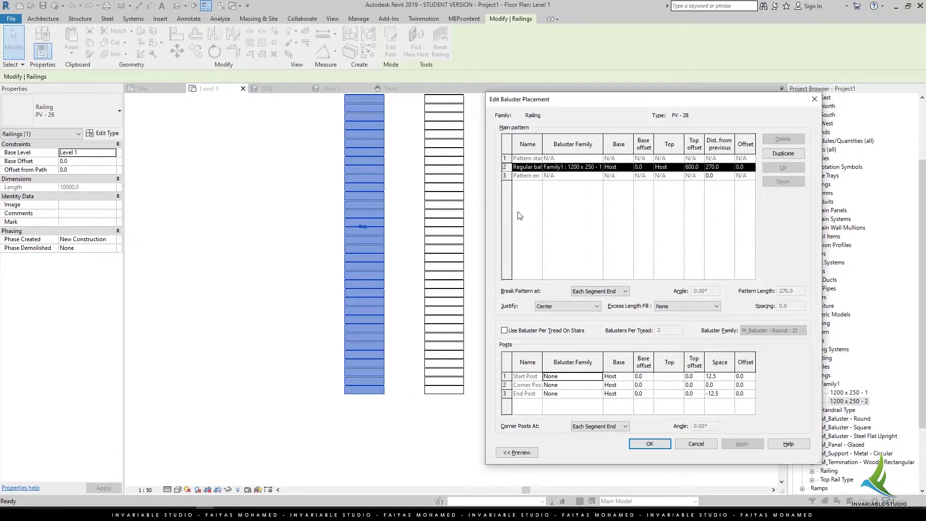
click(791, 153)
click(578, 176)
click(599, 176)
click(589, 222)
text(300)
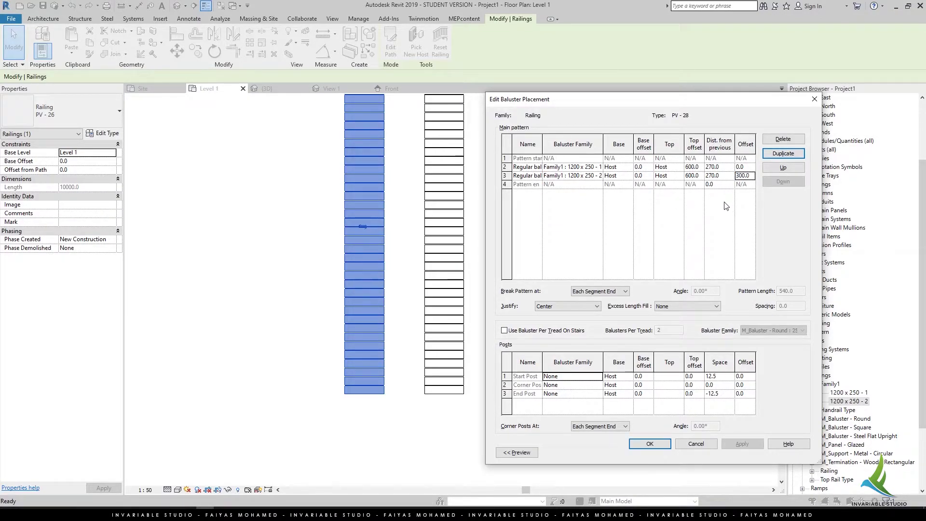
click(716, 443)
click(667, 453)
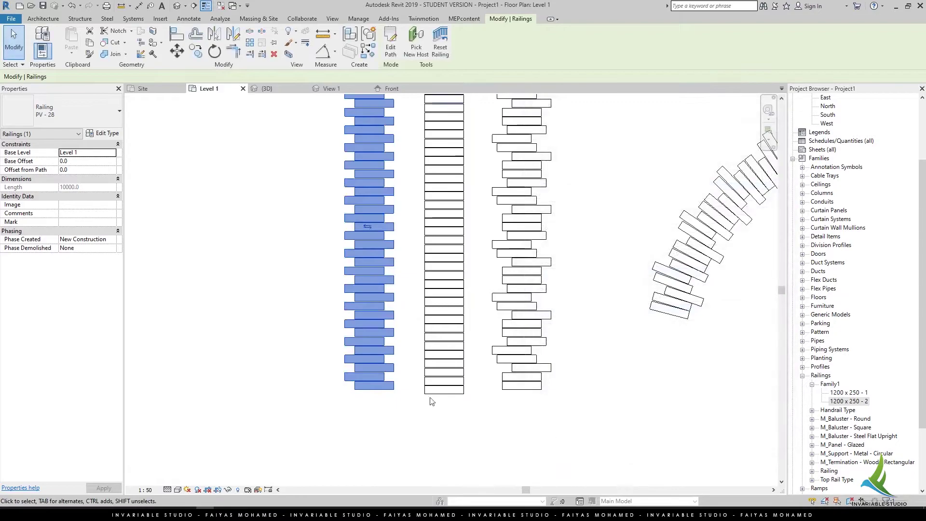
Switch to the 3D view to inspect all four paver paths.
scroll(413, 241, down, 2)
scroll(413, 217, up, 3)
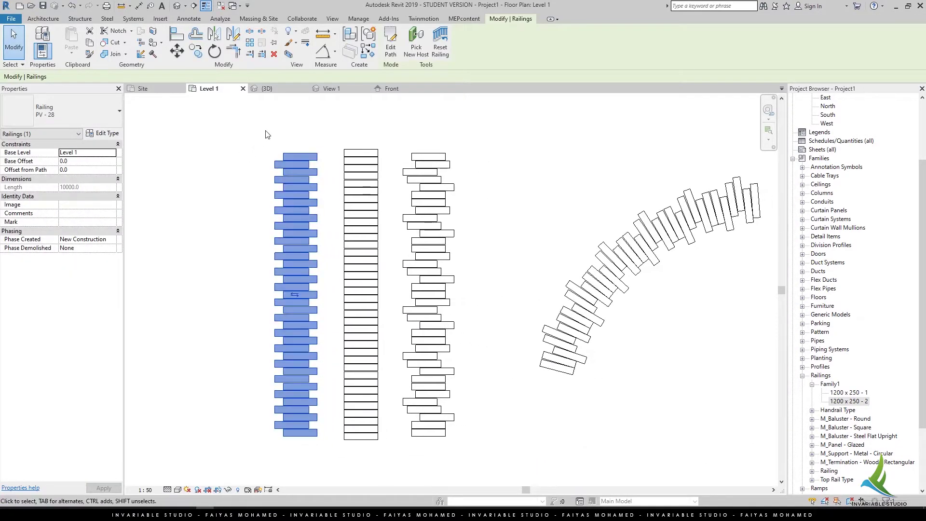
click(267, 88)
scroll(420, 352, down, 3)
scroll(289, 410, up, 1)
Switch the 3D view's visual style to Shaded.
click(178, 489)
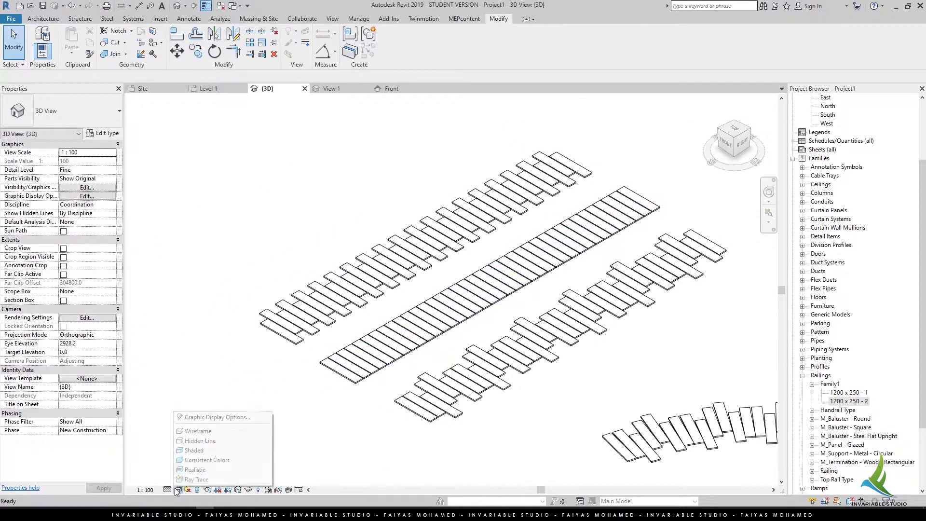
click(197, 463)
scroll(283, 326, down, 1)
scroll(283, 326, up, 2)
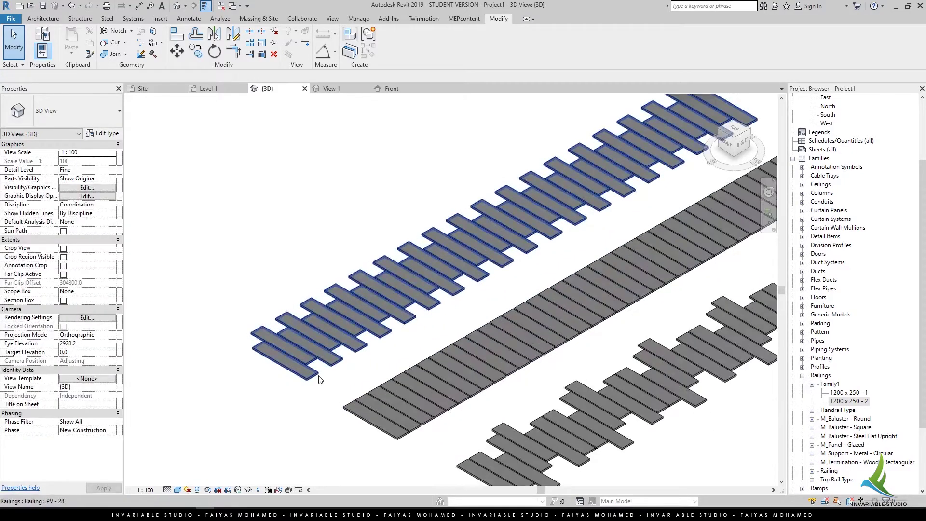
Give the 1200 x 250 - 1 paver type the material Aluminum, Anodized Red.
click(283, 325)
click(848, 392)
right_click(848, 392)
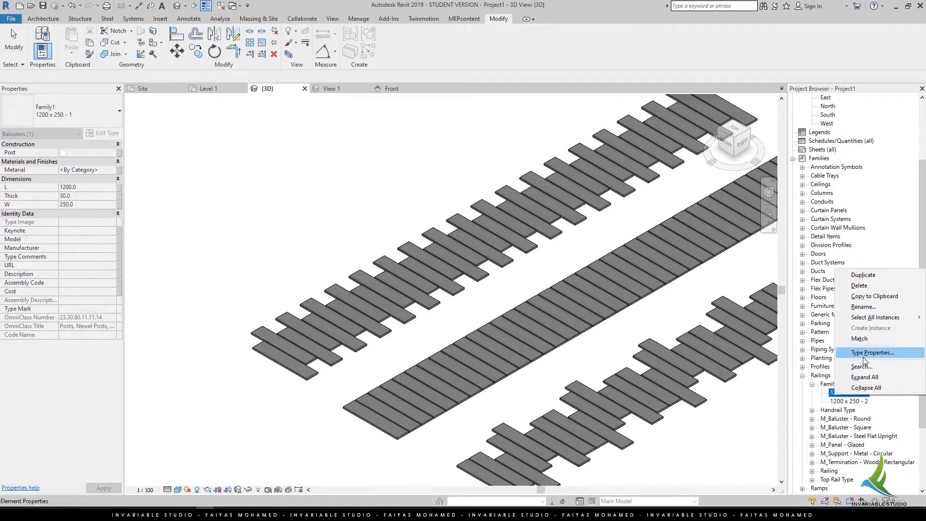
click(872, 352)
click(672, 211)
click(770, 212)
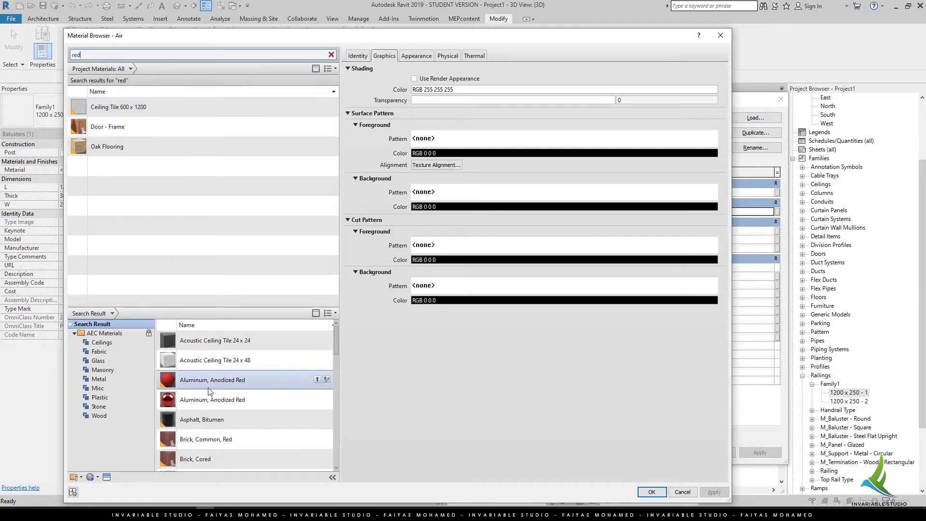
click(310, 384)
click(326, 378)
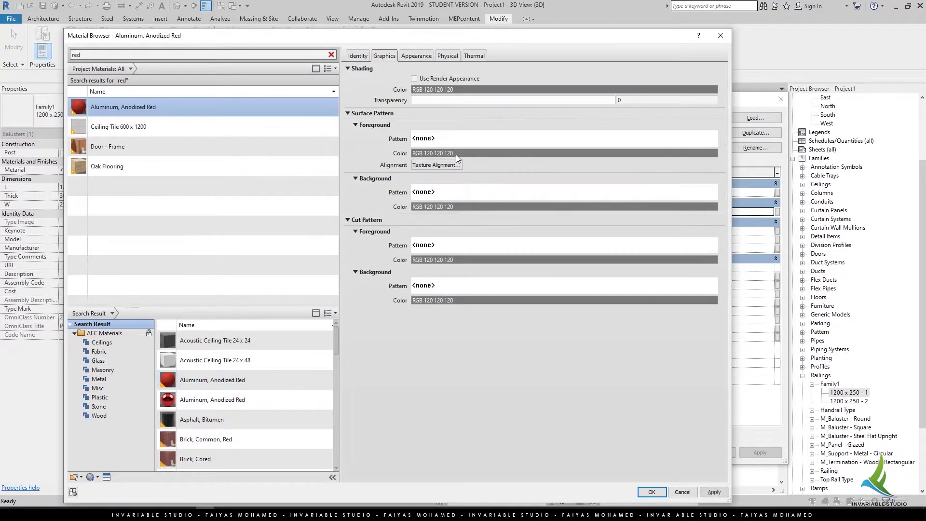
click(420, 80)
click(652, 492)
click(674, 456)
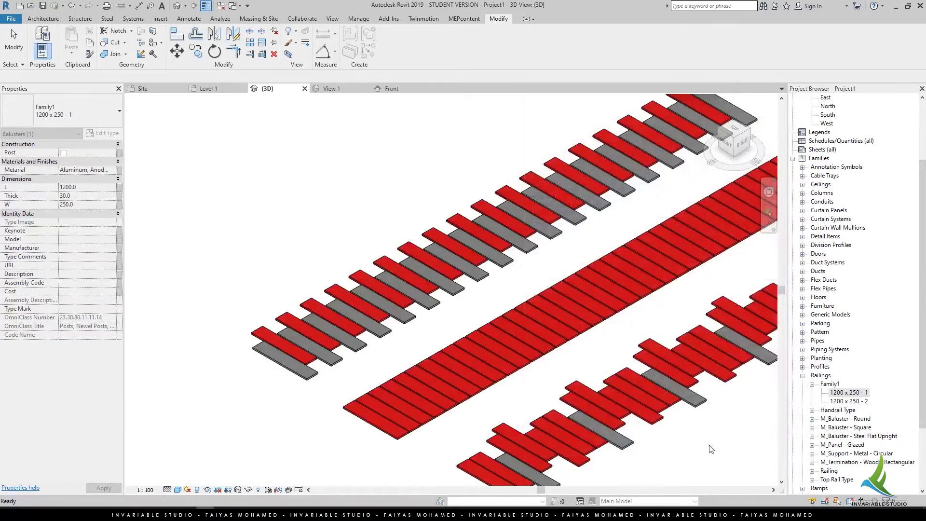
Give the 1200 x 250 - 2 paver type the material Aluminum, Anodized Blue.
click(848, 400)
right_click(839, 401)
click(869, 359)
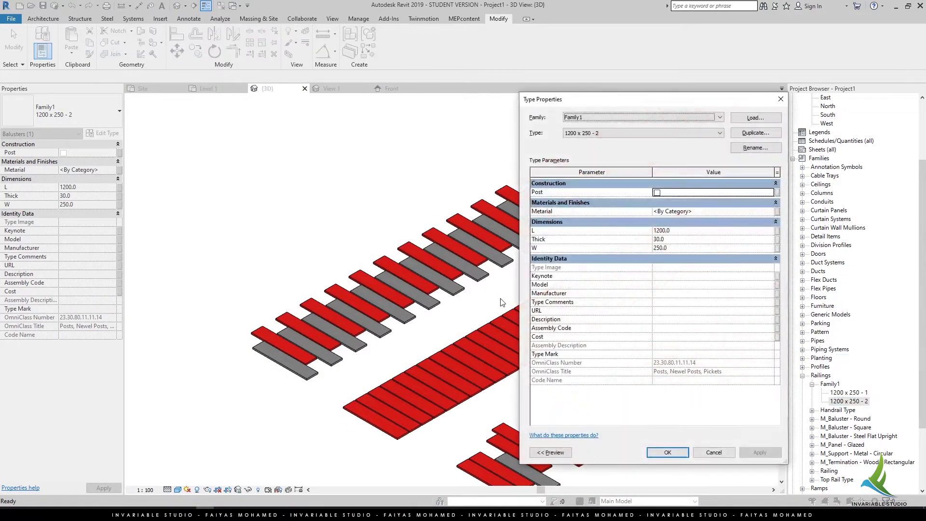
click(736, 215)
click(770, 211)
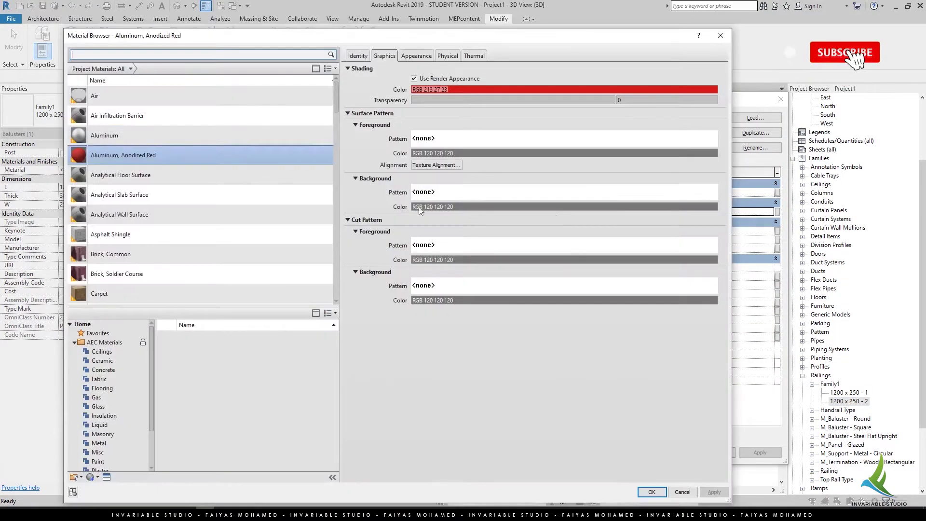
text(blue)
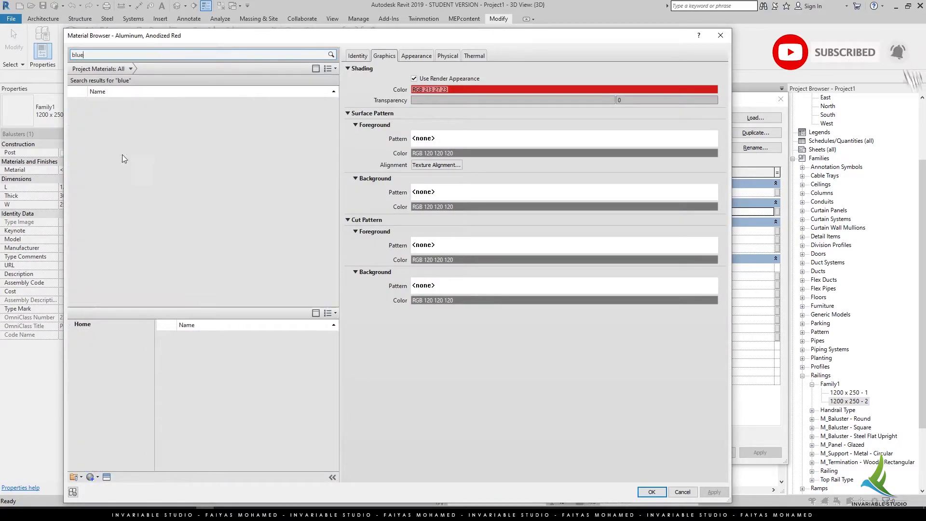
click(253, 340)
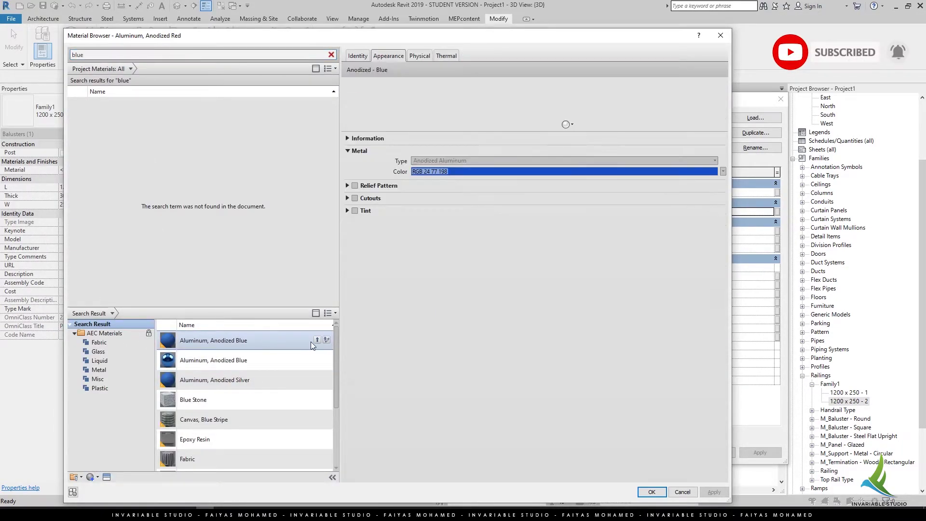
click(315, 339)
click(651, 491)
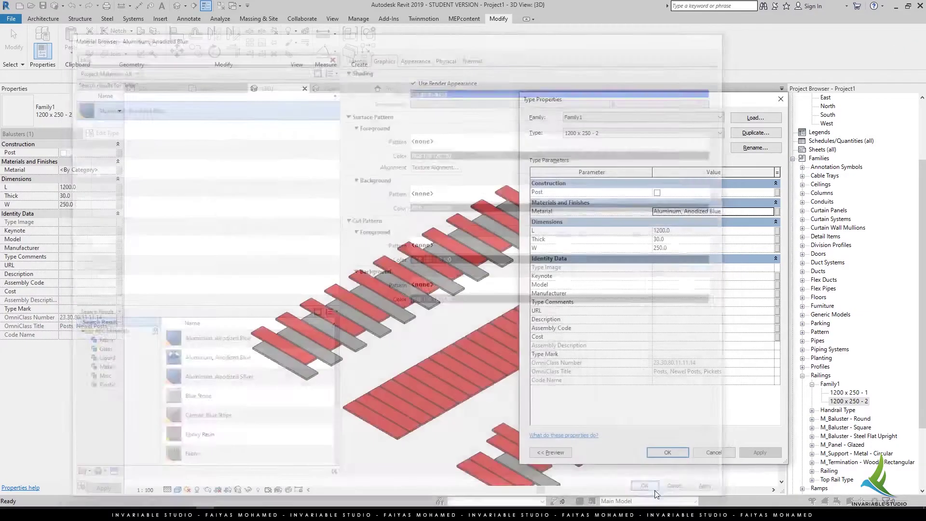
click(677, 455)
mouse_move(351, 410)
middle_down()
mouse_move(320, 337)
mouse_move(603, 423)
mouse_move(442, 428)
mouse_move(485, 441)
mouse_move(501, 475)
middle_up()
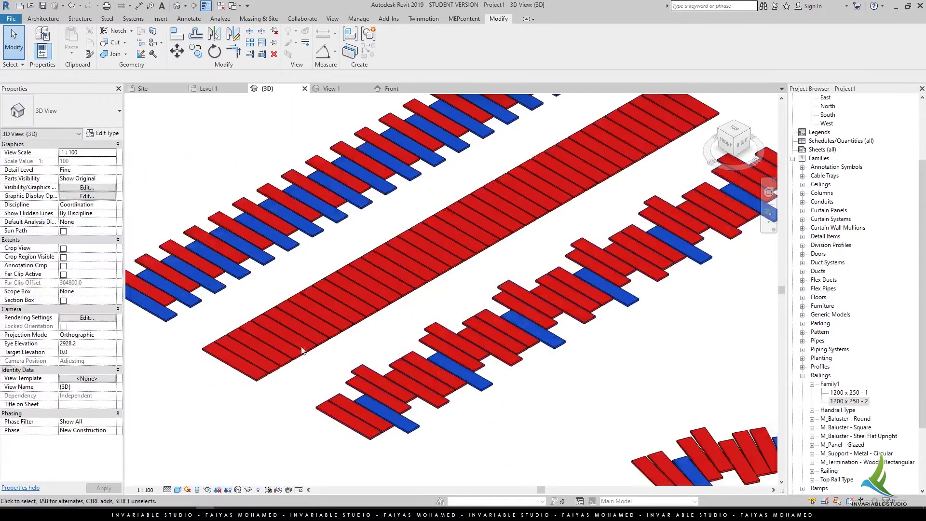
On Level 1, sketch an S-curve paver railing from two reversed arcs.
scroll(502, 475, down, 2)
click(208, 88)
double_click(297, 343)
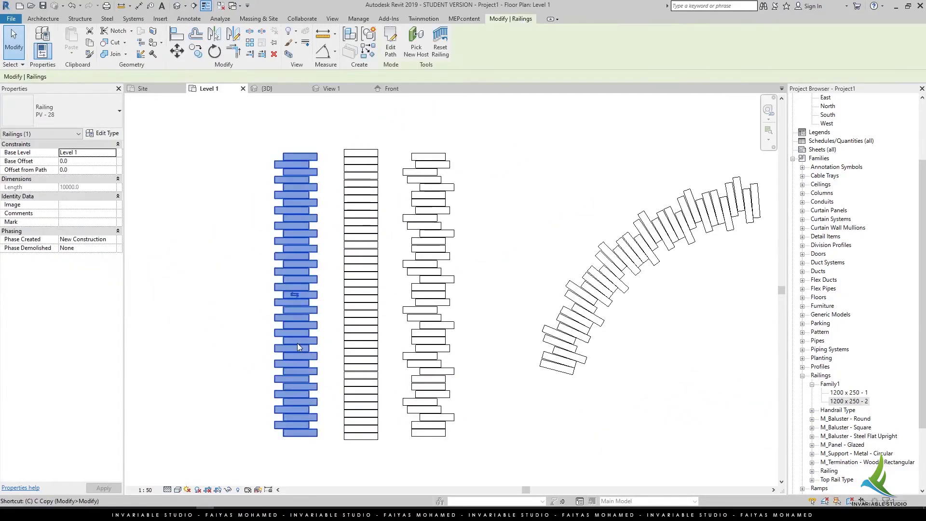
scroll(296, 411, down, 2)
scroll(255, 304, down, 2)
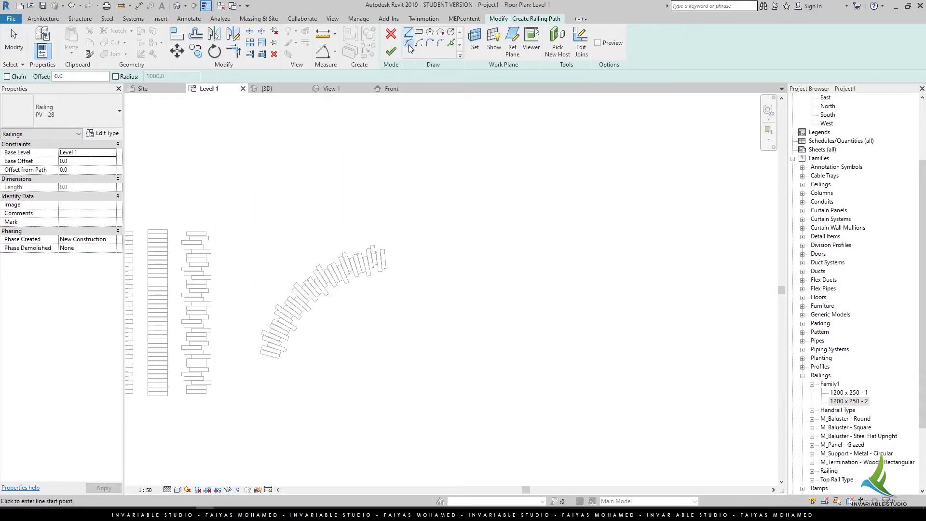
click(304, 416)
click(448, 296)
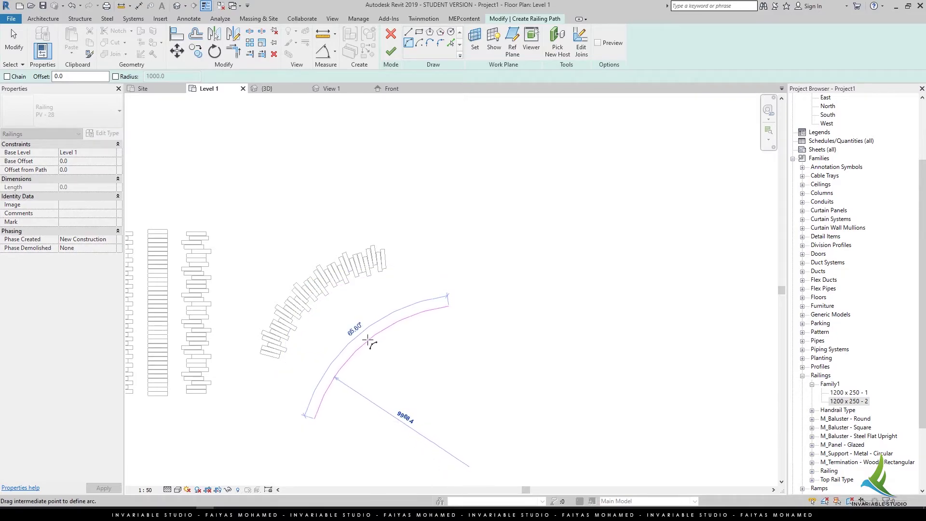
click(361, 336)
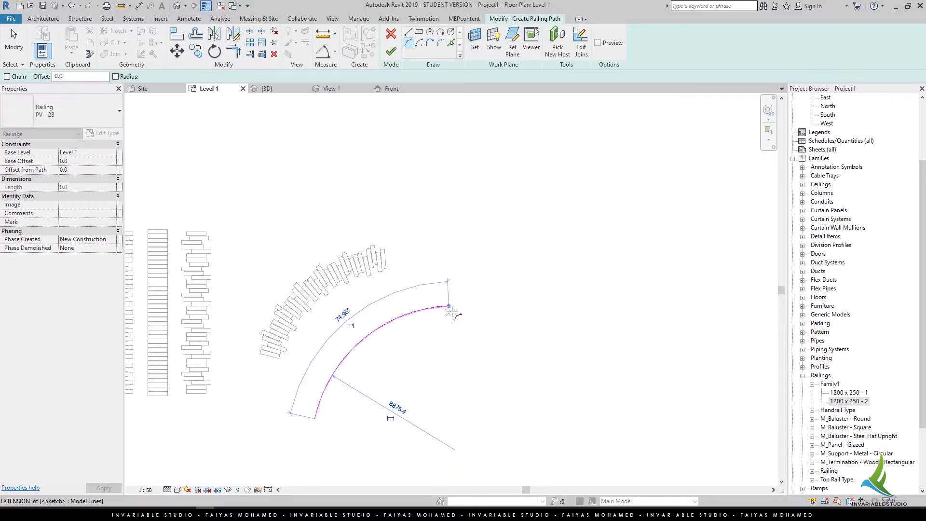
click(449, 305)
click(635, 190)
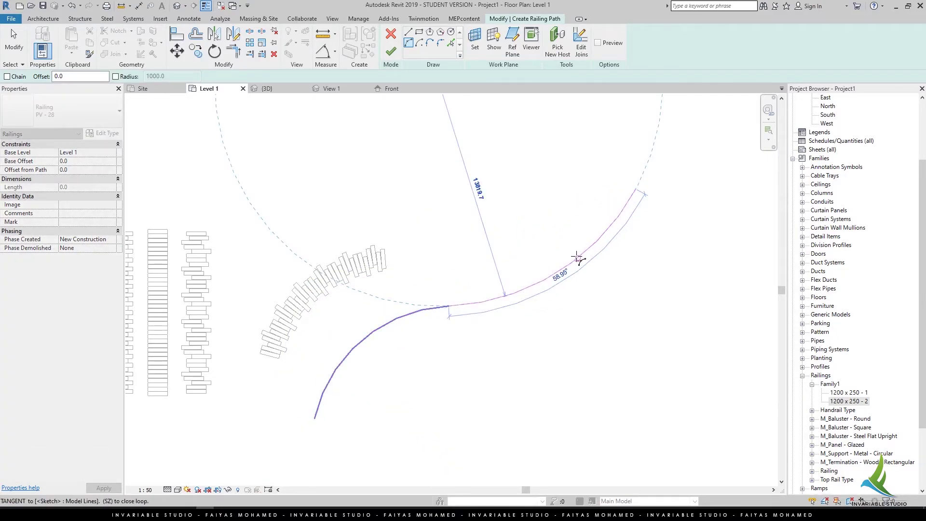
click(584, 252)
click(390, 52)
key(Escape)
Inspect the new S-curve railing in 3D, then return to the Site floor plan.
click(267, 88)
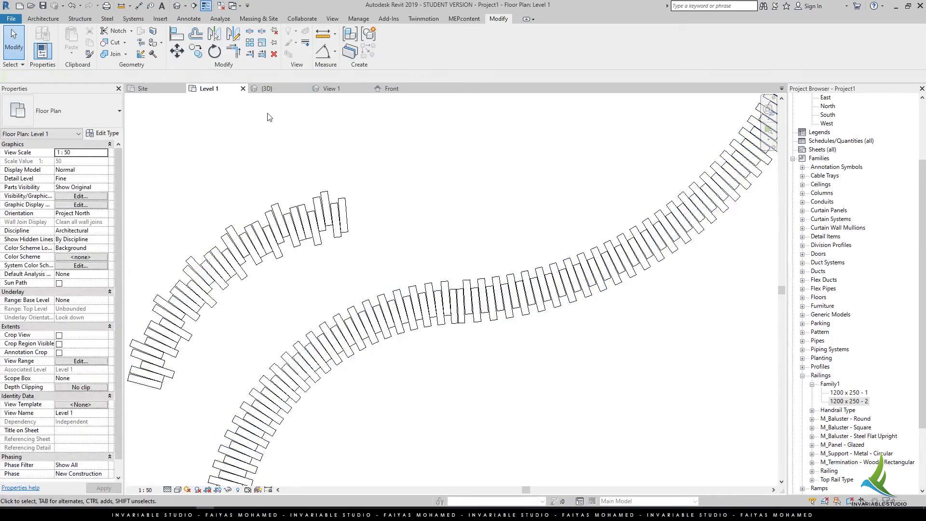
scroll(452, 289, down, 3)
scroll(472, 348, up, 3)
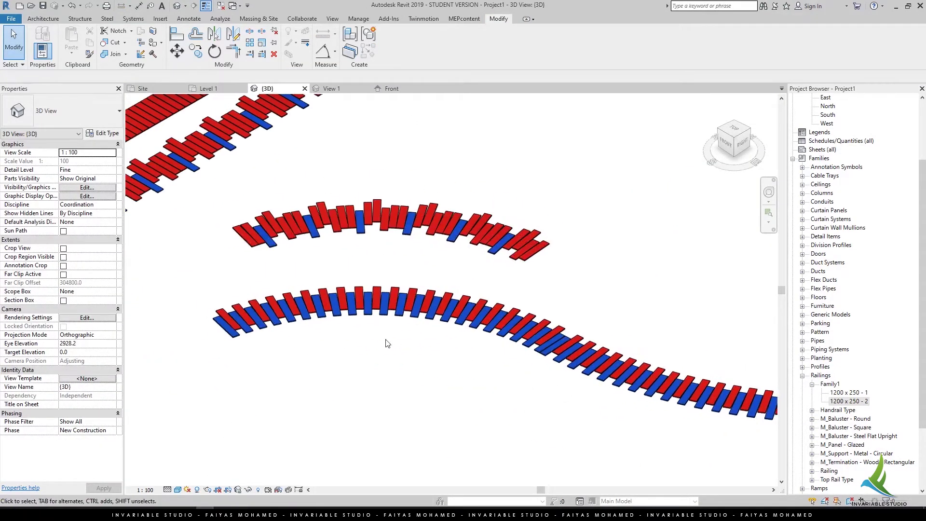
mouse_move(434, 313)
middle_down()
mouse_move(472, 348)
mouse_move(320, 368)
middle_up()
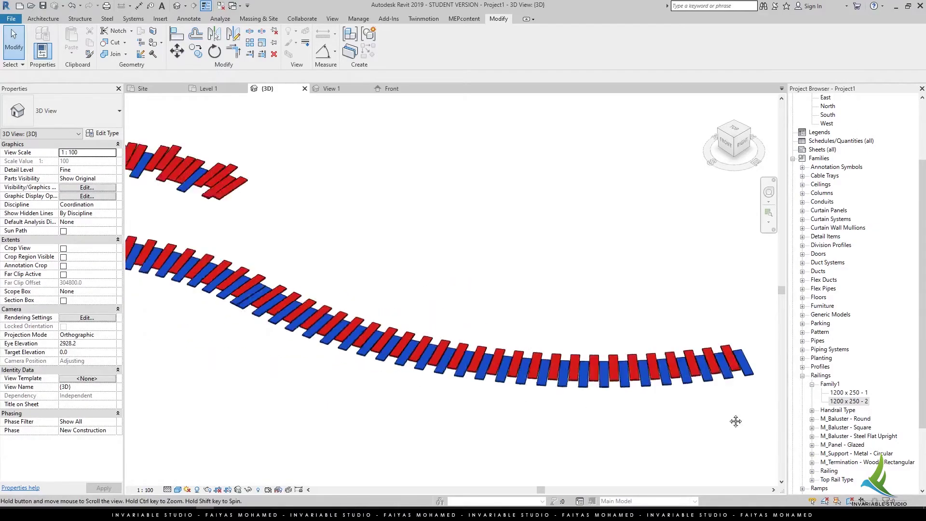
scroll(735, 421, down, 3)
scroll(349, 297, up, 4)
scroll(348, 292, down, 2)
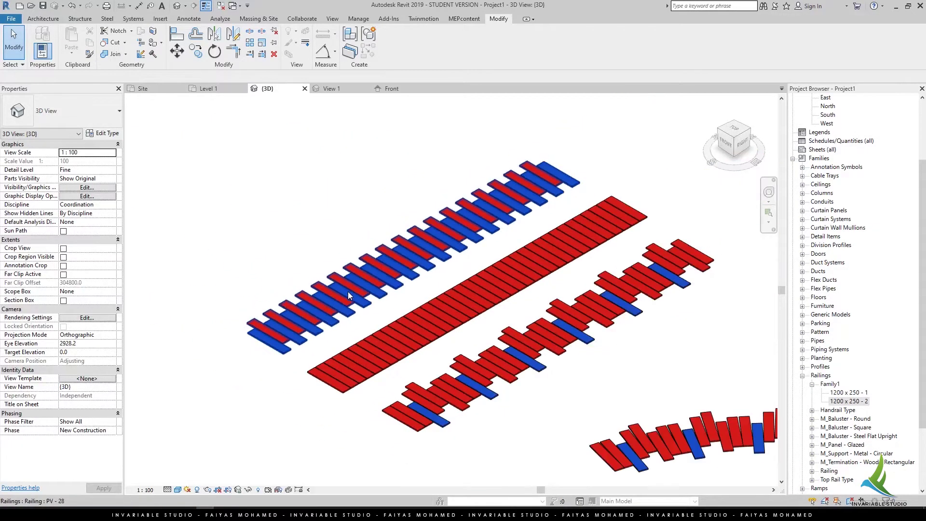
scroll(238, 292, up, 2)
scroll(239, 292, up, 2)
scroll(215, 323, up, 3)
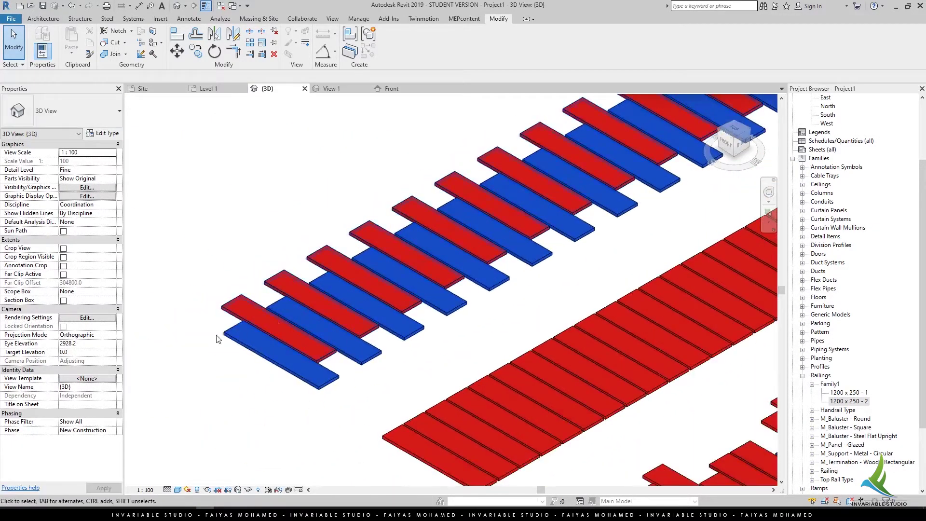
scroll(399, 312, down, 2)
scroll(399, 312, down, 2)
scroll(400, 313, up, 1)
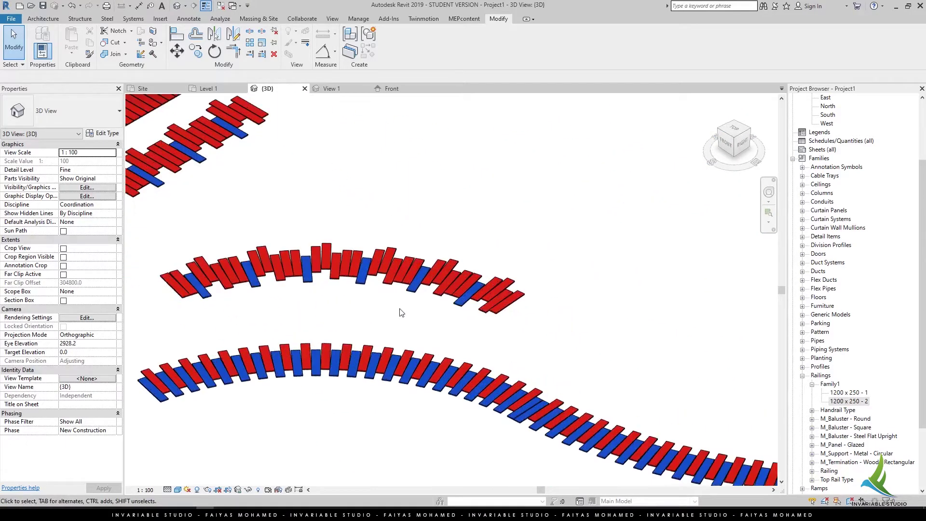
scroll(375, 297, up, 2)
scroll(334, 313, up, 1)
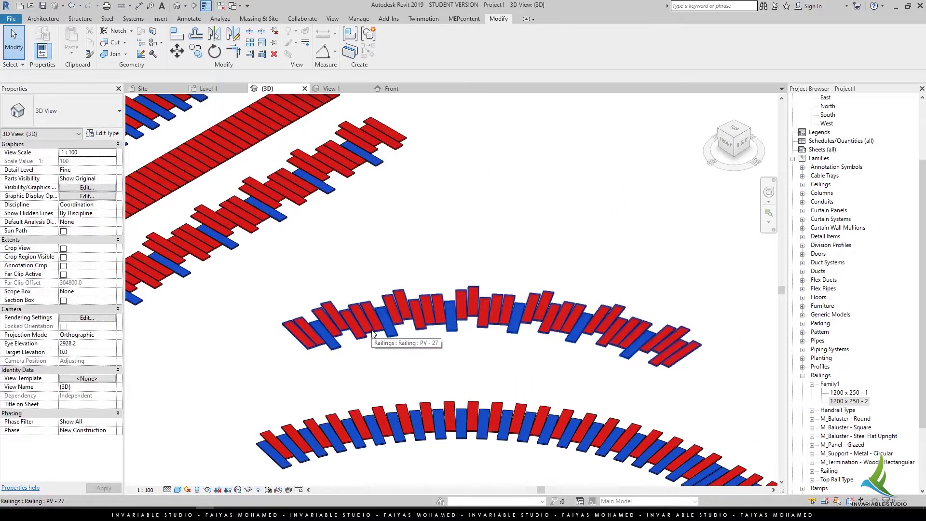
click(143, 88)
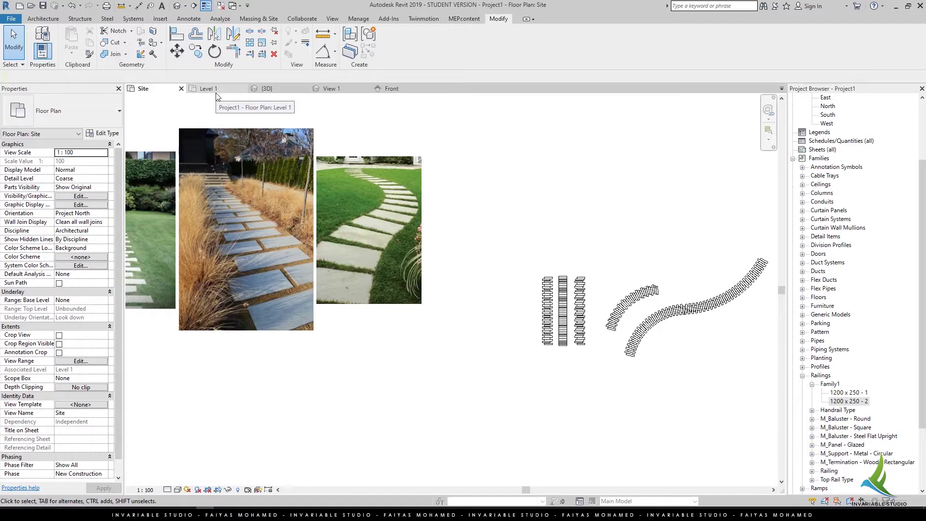
Set the middle railing type's baluster placement distance from previous to 300.
click(216, 94)
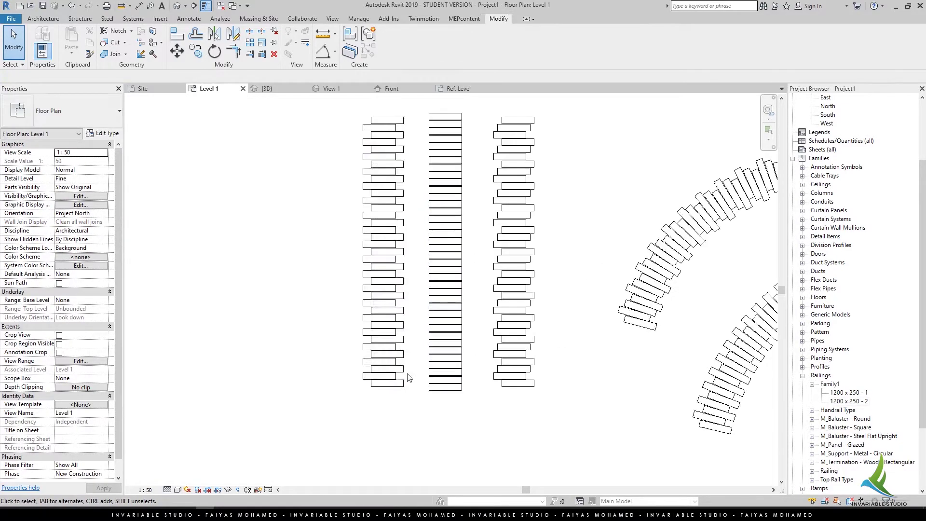
click(103, 133)
click(716, 213)
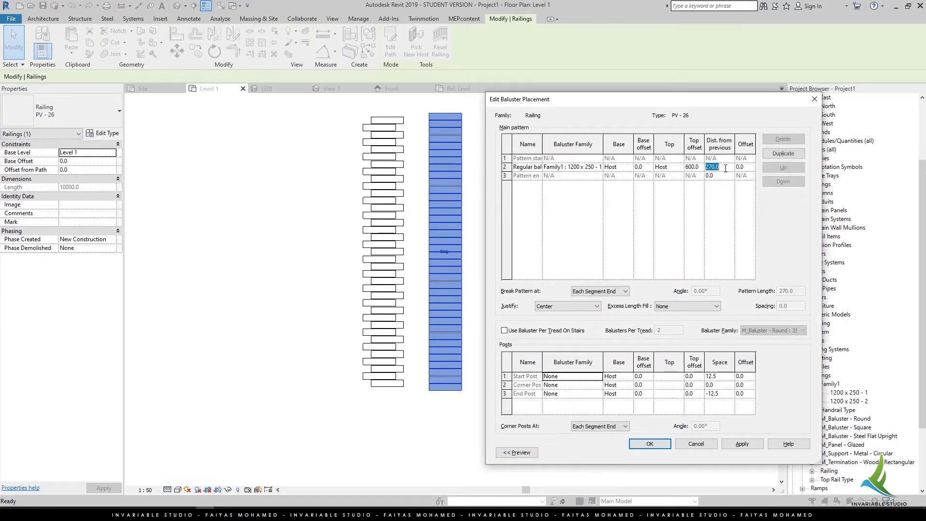
click(648, 446)
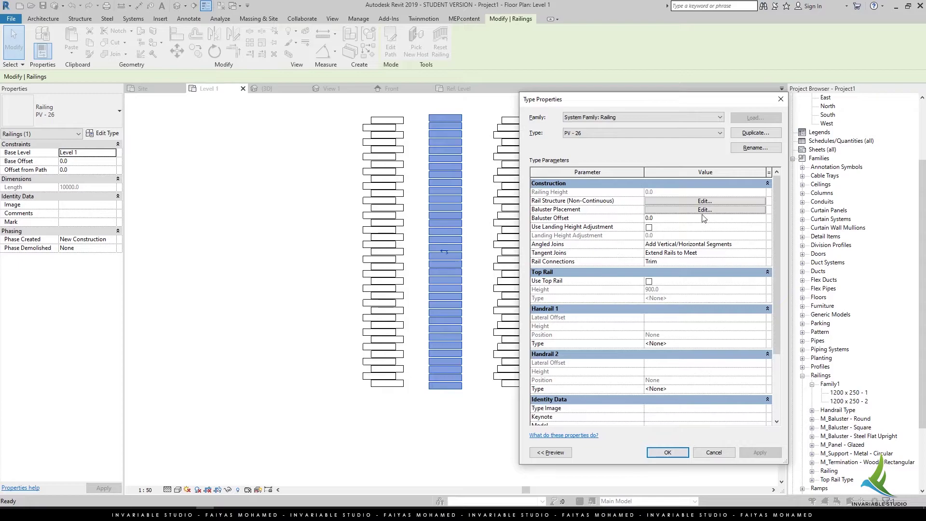
click(724, 209)
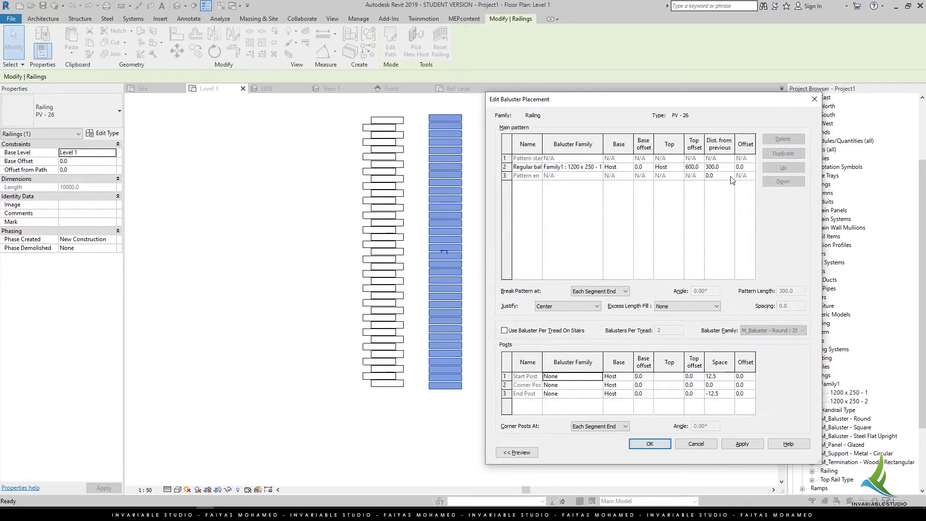
click(649, 443)
click(669, 454)
scroll(500, 357, up, 5)
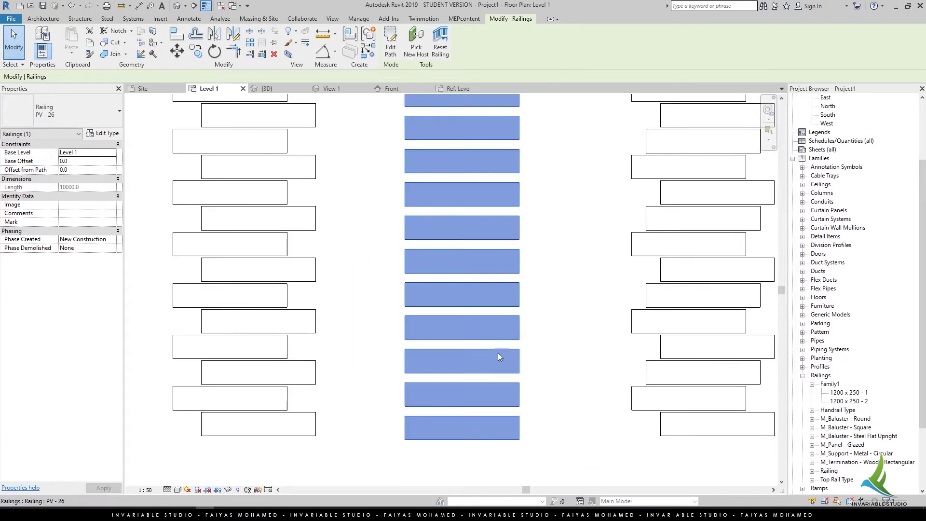
key(Escape)
Add aligned dimensions showing the 350 paver length and 100 gap.
key(d)
key(i)
click(513, 394)
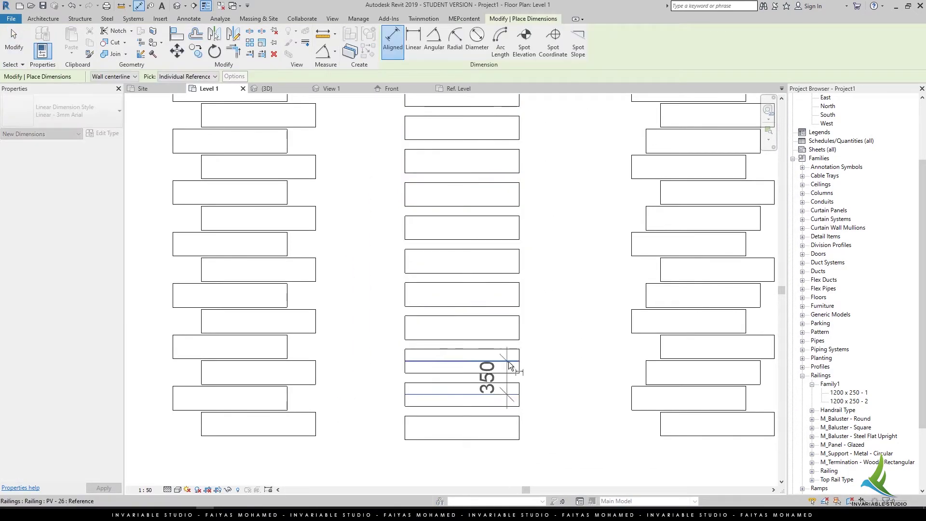
click(562, 380)
click(513, 317)
click(513, 304)
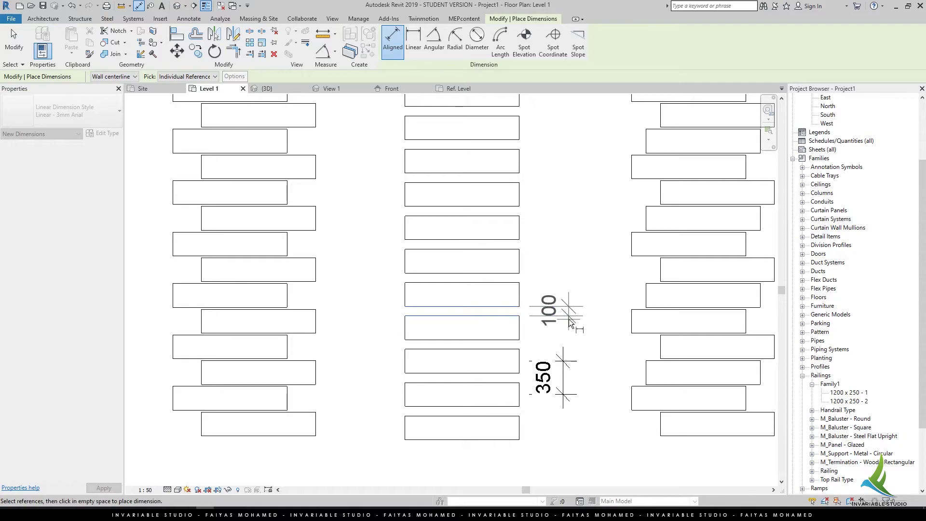
click(568, 319)
key(Escape)
Pan the plan and select the middle straight railing.
scroll(554, 347, down, 2)
scroll(554, 347, down, 2)
scroll(553, 347, down, 2)
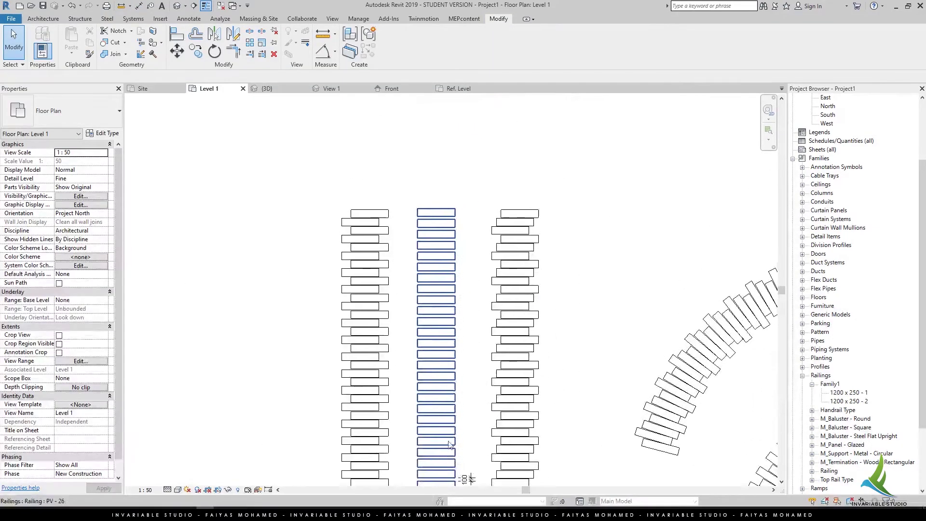
middle_drag(497, 280, 353, 281)
scroll(367, 299, up, 3)
click(398, 337)
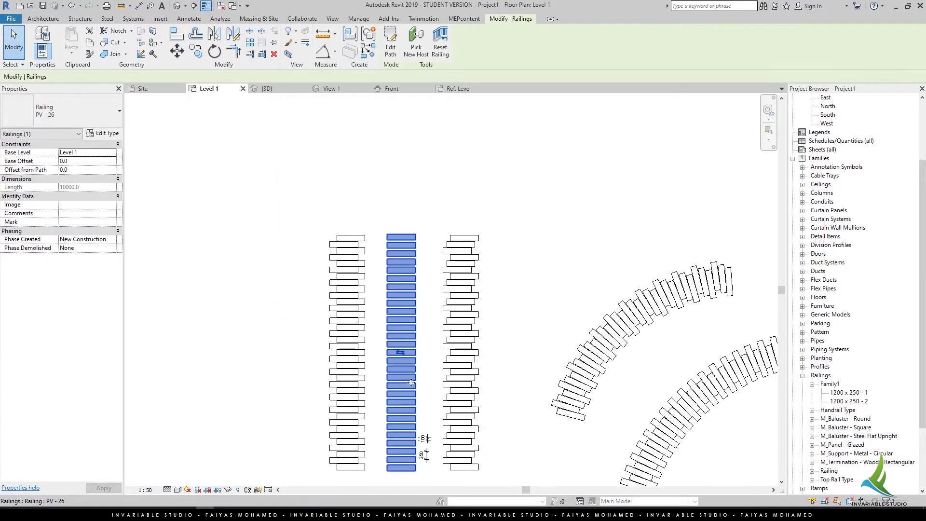
scroll(335, 368, down, 1)
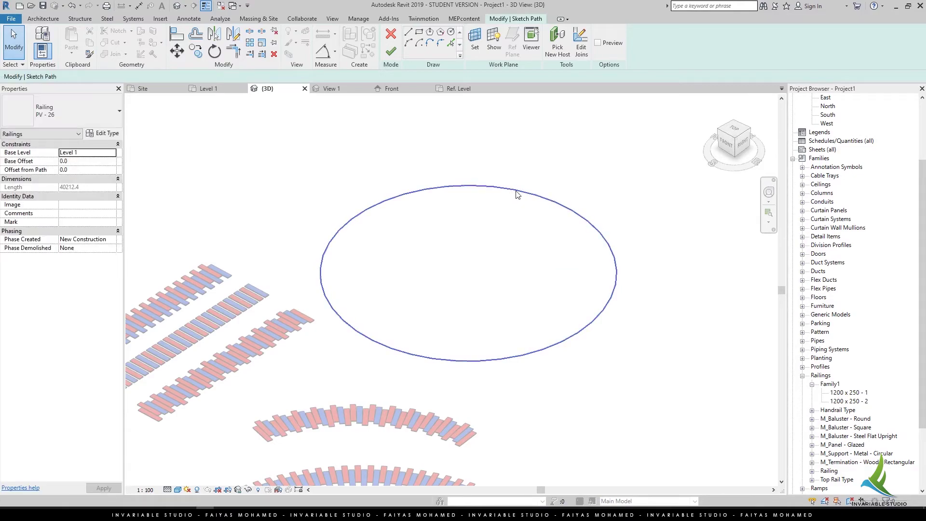
Split the elliptical path with SL, delete one half, and finish the semicircular railing.
click(487, 187)
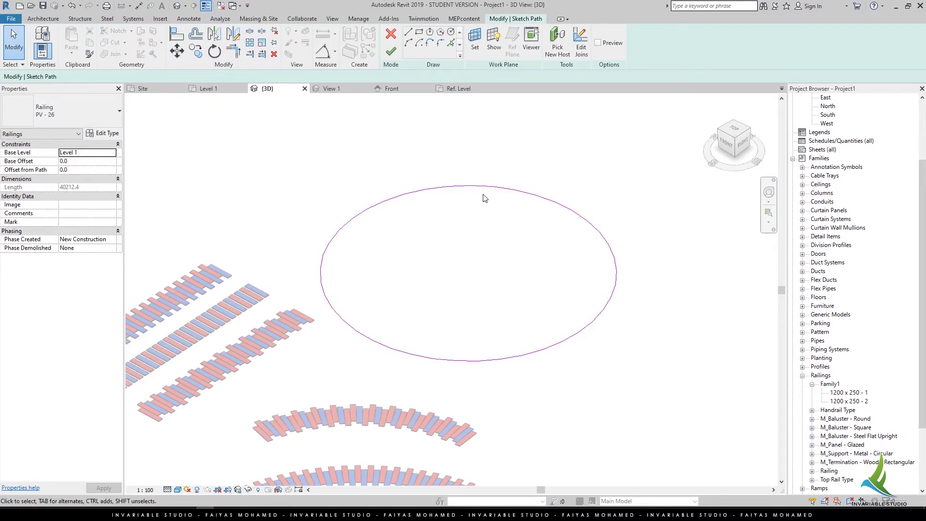
key(s)
key(l)
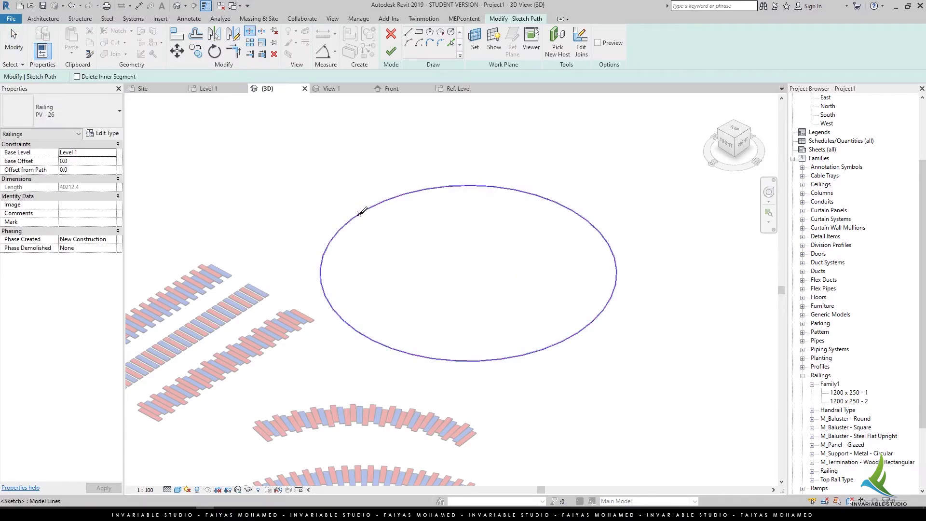
click(541, 347)
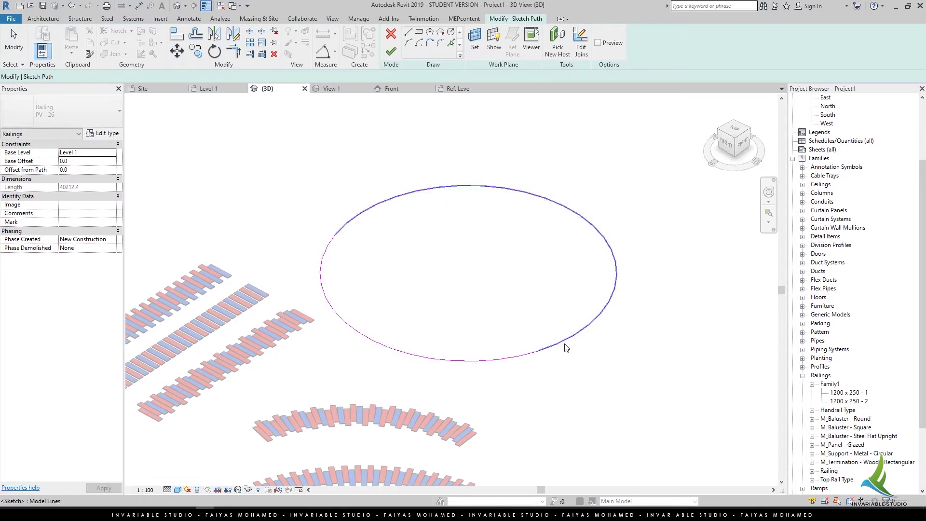
key(Escape)
key(Delete)
click(390, 51)
key(Escape)
Show the Level 1 plan in Shaded visual style.
scroll(465, 349, up, 5)
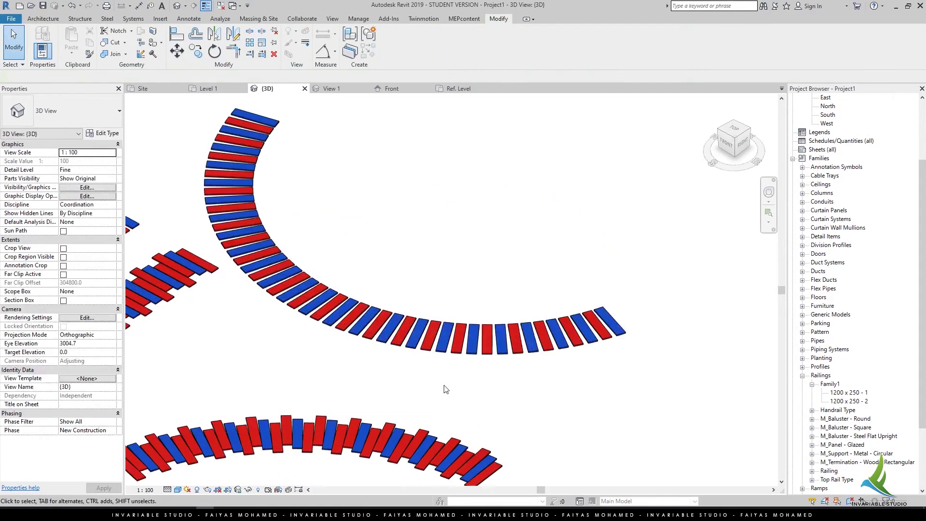
click(207, 89)
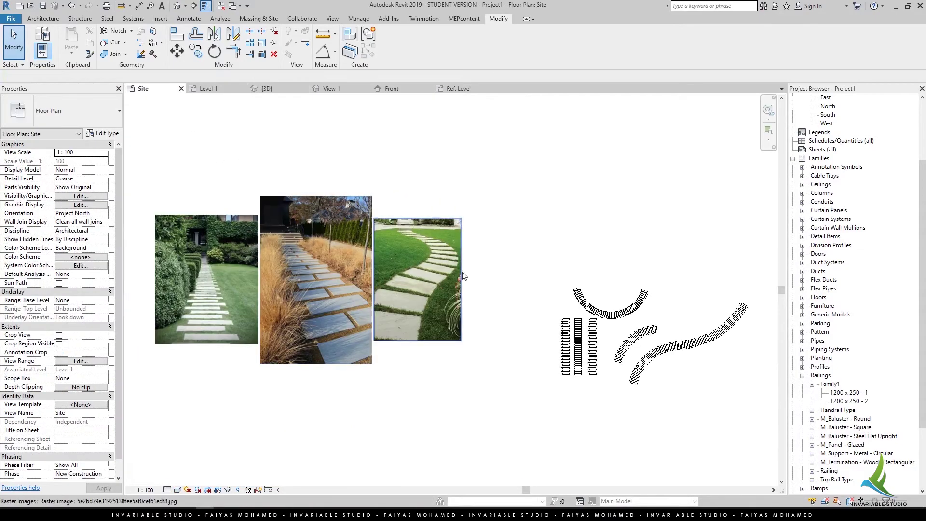
scroll(237, 111, down, 3)
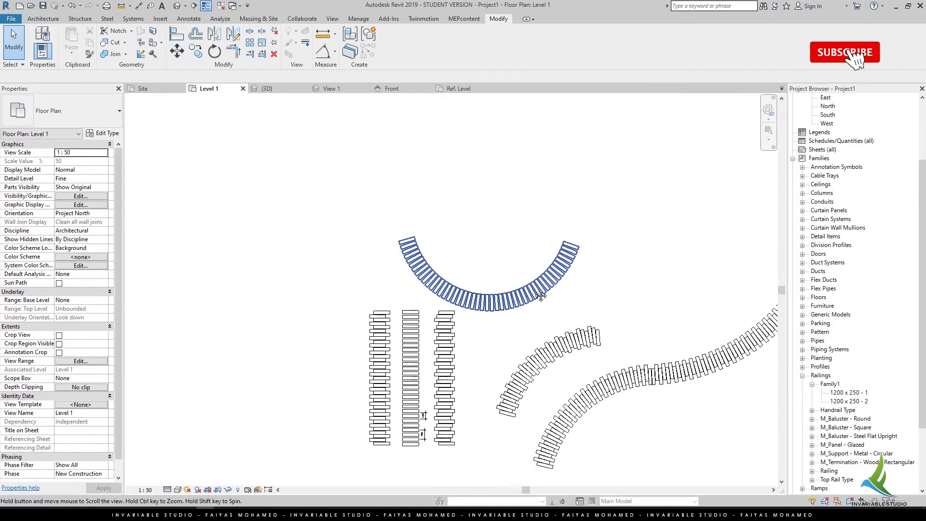
scroll(349, 137, up, 3)
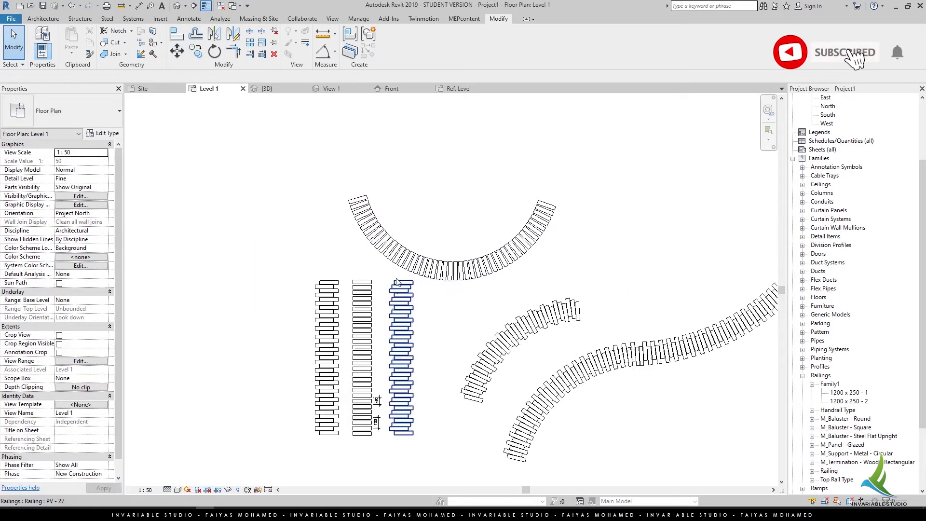
click(178, 489)
click(185, 461)
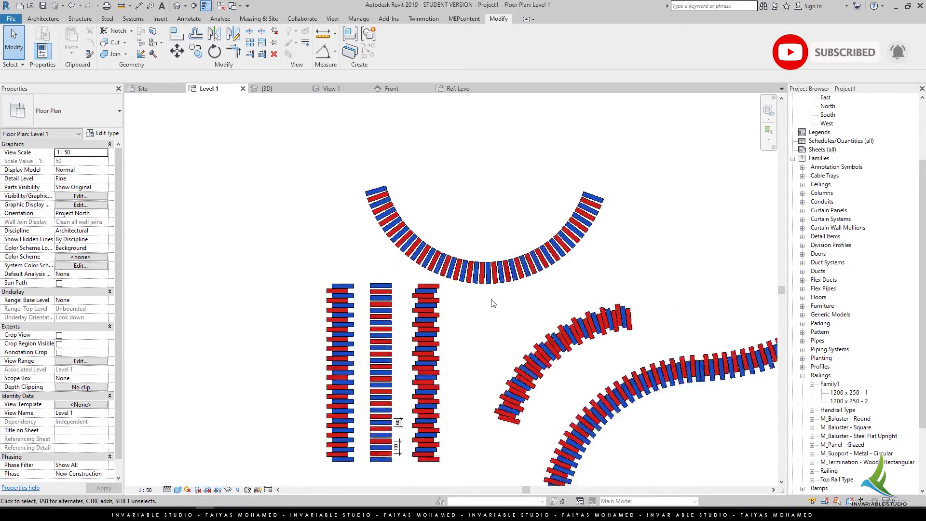
scroll(234, 263, up, 3)
scroll(358, 268, down, 2)
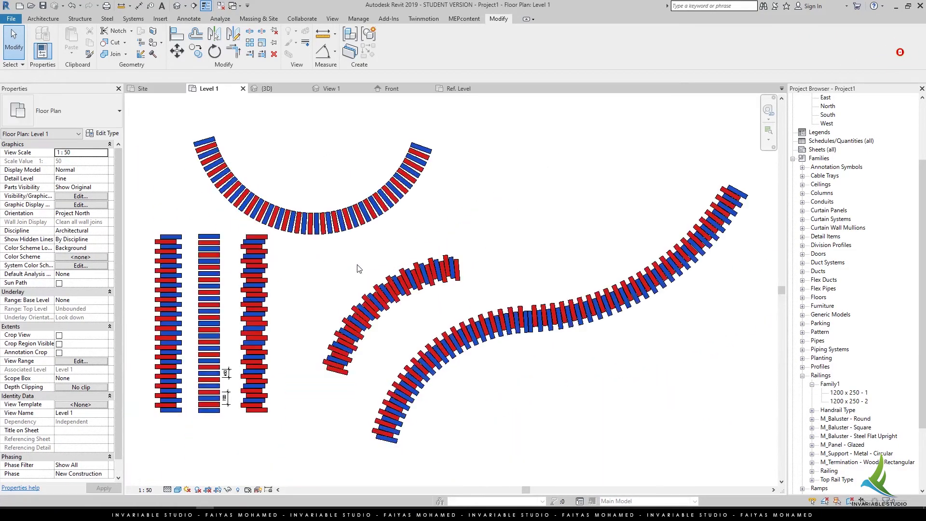